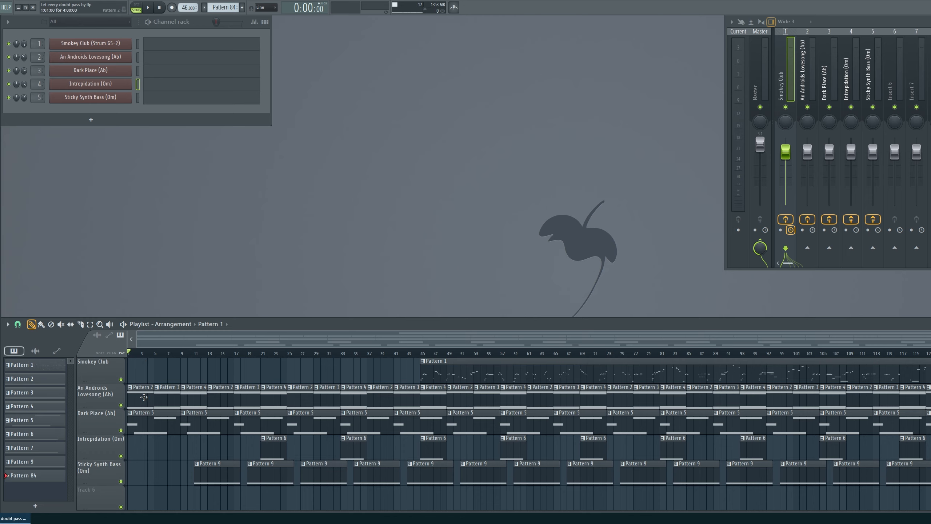
- Select Pattern 2 from the clips on the An Androids Lovesong track and open its notes in the piano roll
left_click(167, 395)
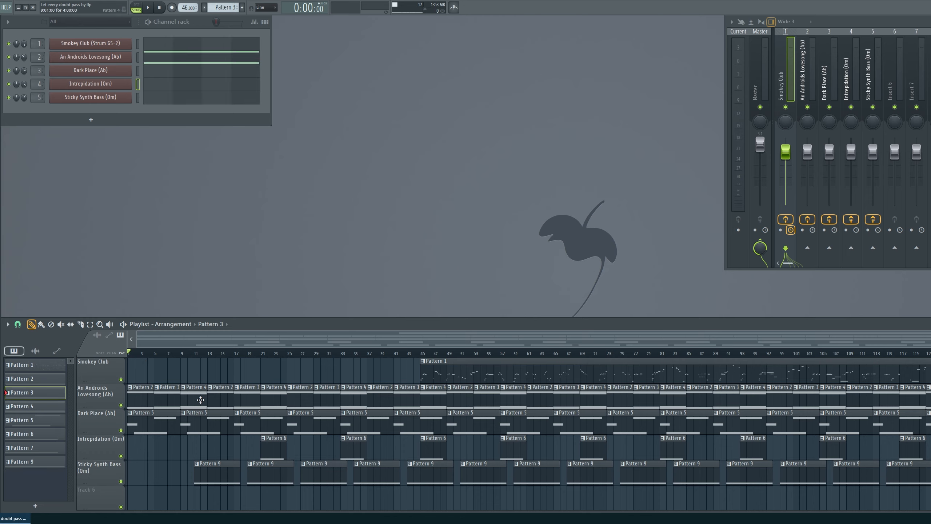
left_click(200, 399)
left_click(162, 400)
left_click(146, 401)
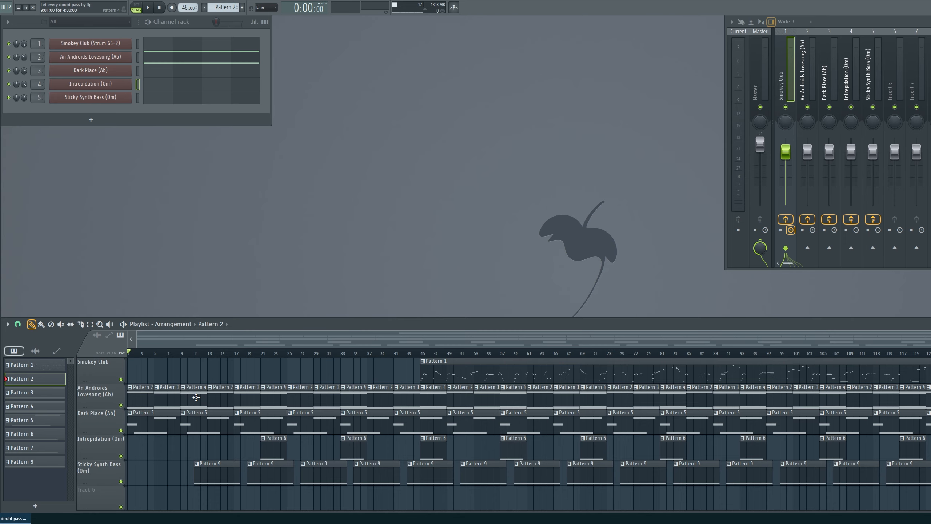
left_click(171, 57)
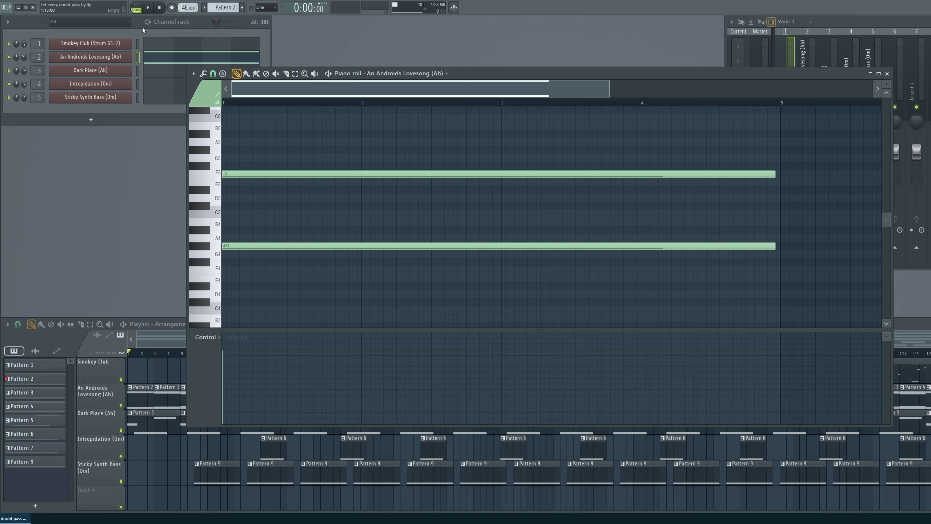
- Audition Pattern 2 on its own in pattern mode, stop playback and inspect its two long notes
left_click(139, 8)
left_click(149, 9)
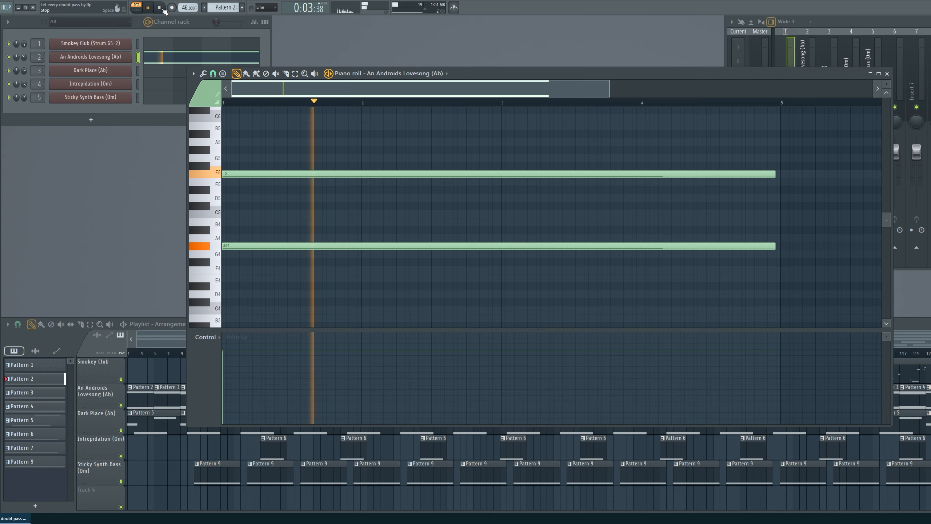
left_click(164, 10)
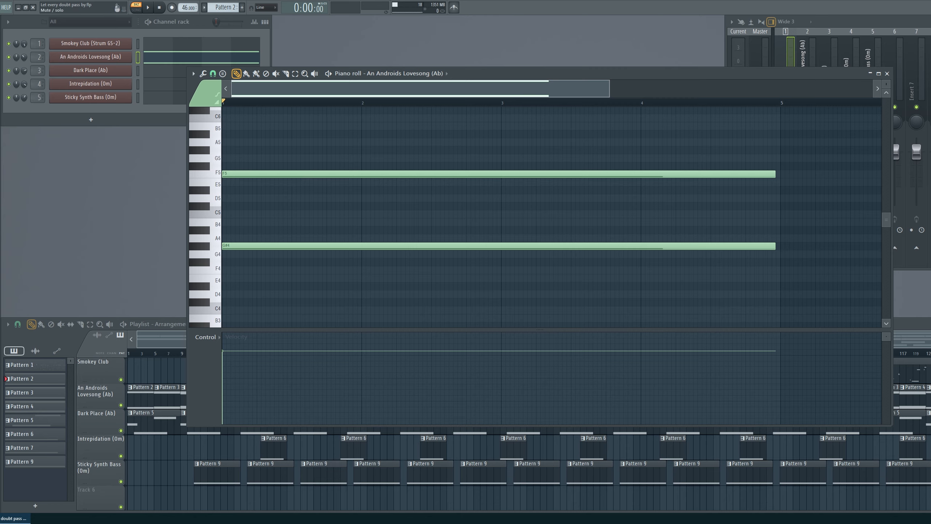
left_click(298, 173)
left_click(230, 246)
- Bring the playlist forward and switch between Patterns 2, 3 and 4 to compare their An Androids Lovesong chords
left_click(160, 342)
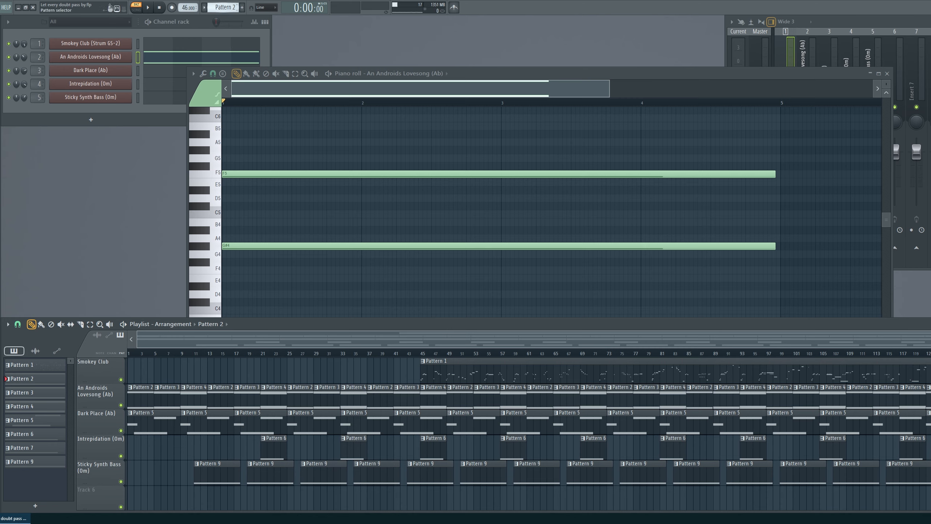
scroll(223, 7, "down", 2)
scroll(222, 7, "up", 2)
scroll(223, 7, "down", 1)
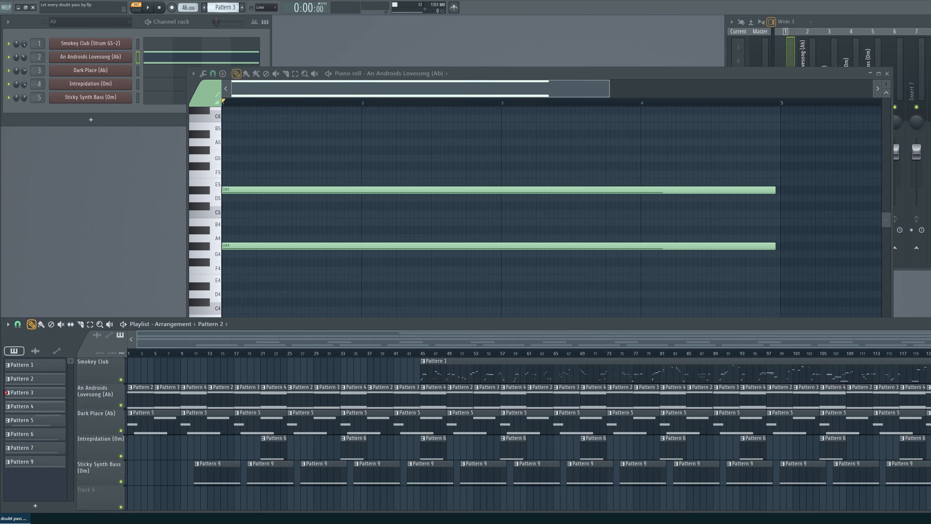
scroll(223, 7, "down", 1)
scroll(223, 7, "up", 2)
scroll(223, 7, "down", 2)
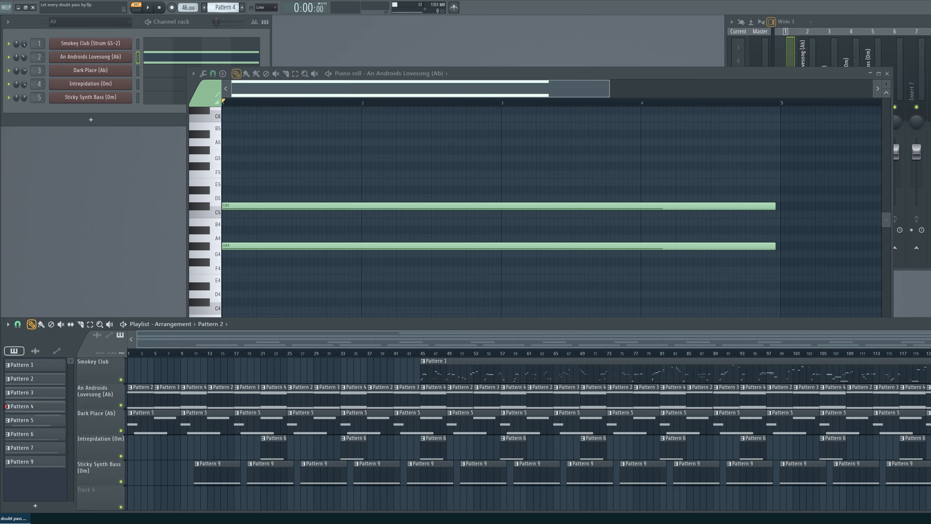
scroll(223, 7, "up", 2)
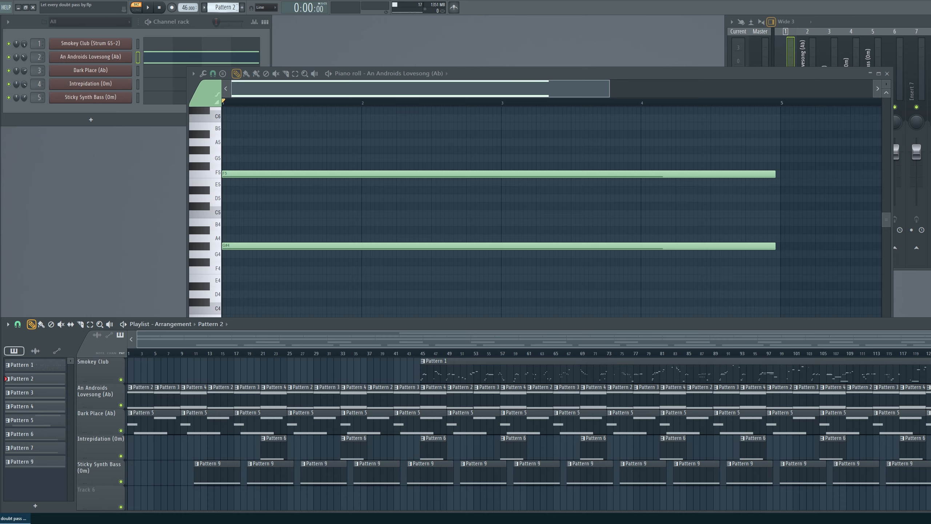
- Open the Dark Place notes of Pattern 5 in the piano roll, show the whole pattern and audition it
left_click(141, 413)
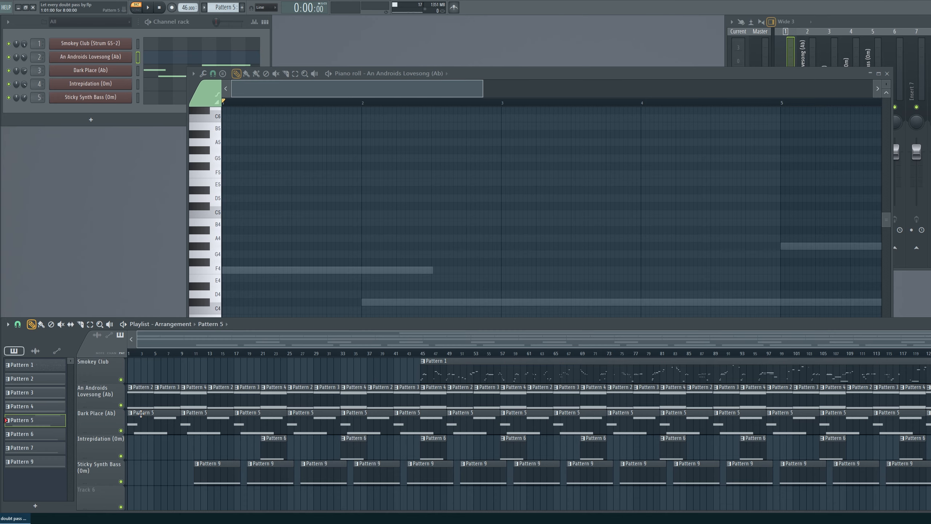
left_click(157, 74)
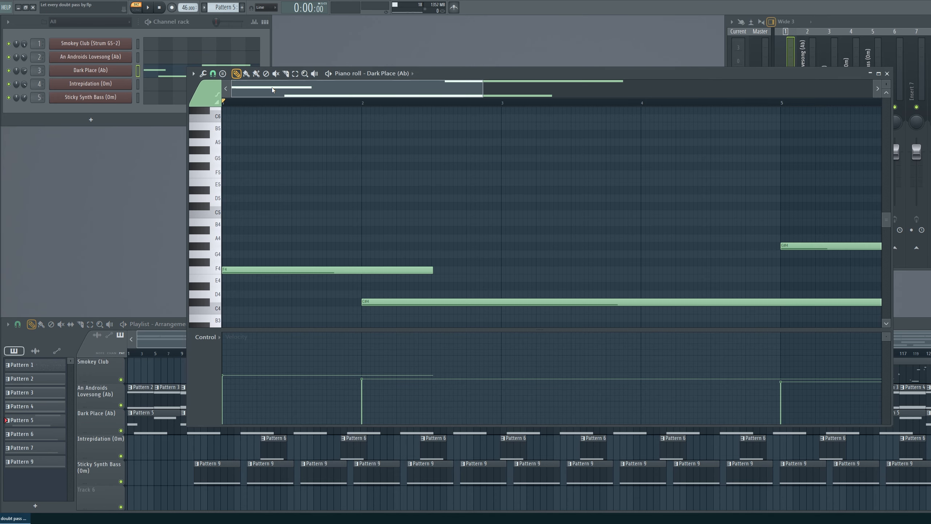
left_click_drag(483, 89, 654, 89)
key("space")
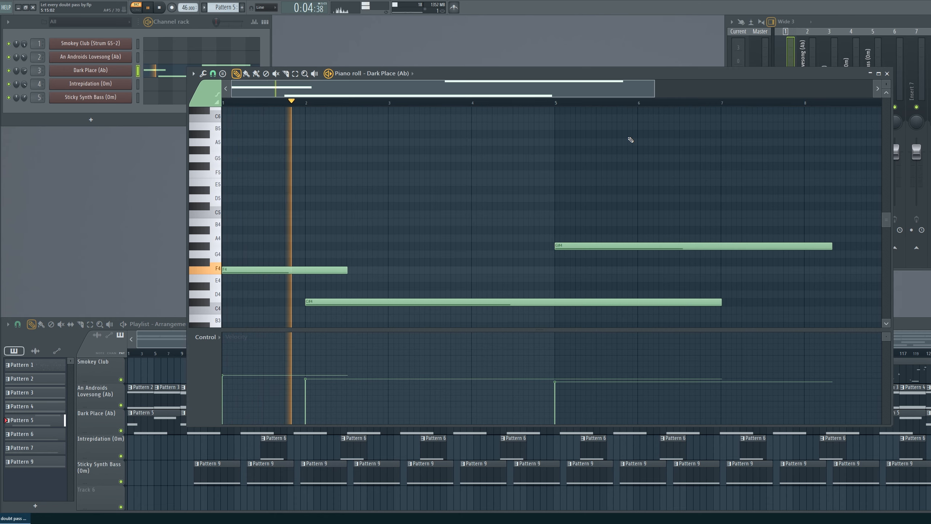
scroll(631, 139, "down", 2)
scroll(631, 139, "down", 1)
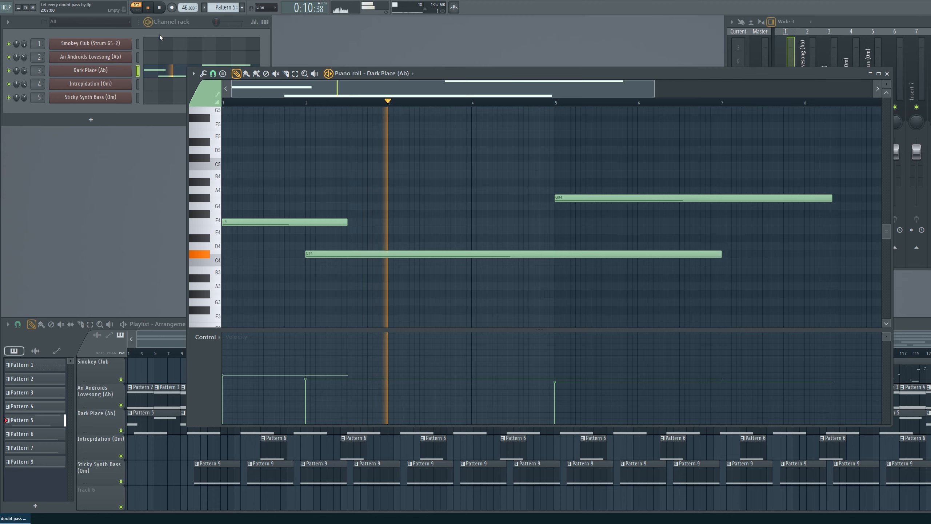
left_click(164, 10)
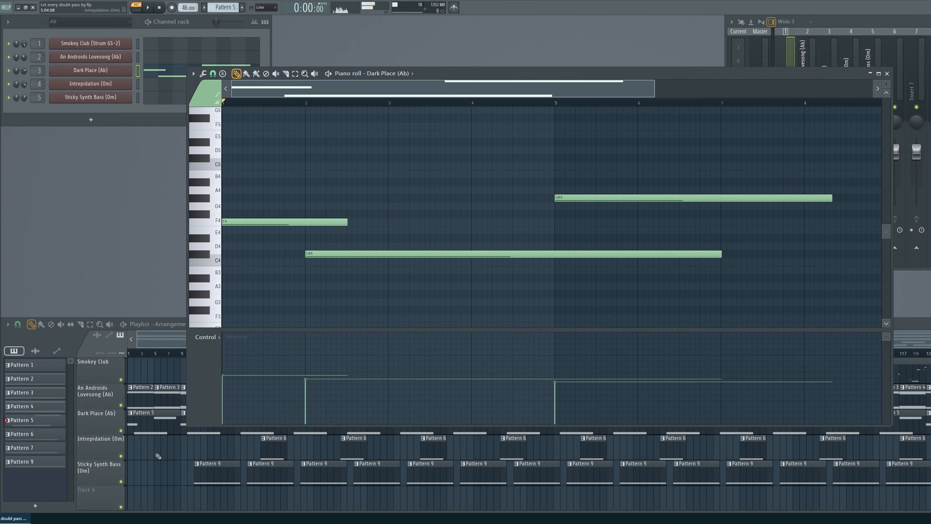
- Move the piano roll playhead to the end of the last Dark Place note in Pattern 5
left_click(186, 421)
left_click(373, 88)
left_click(832, 102)
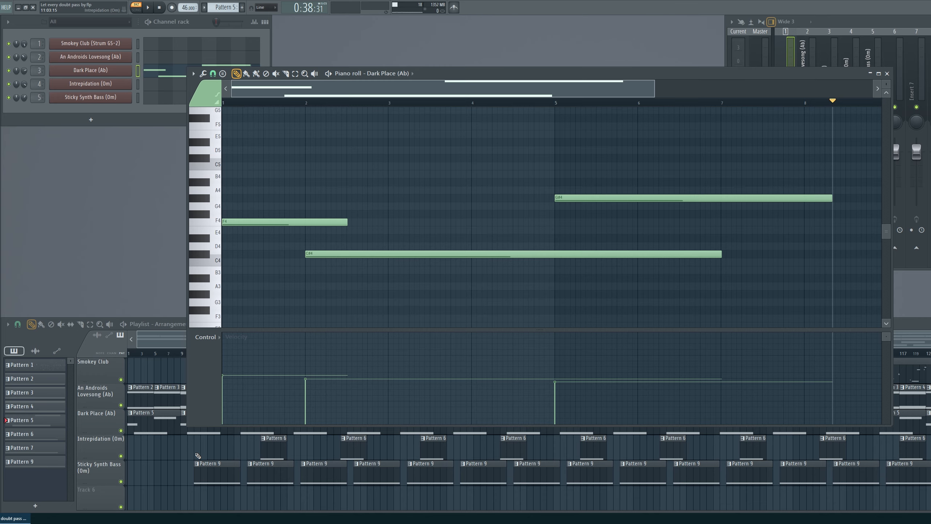
- Open the Intrepidation notes of Pattern 6 in the piano roll and audition the single C7 note
left_click(264, 447)
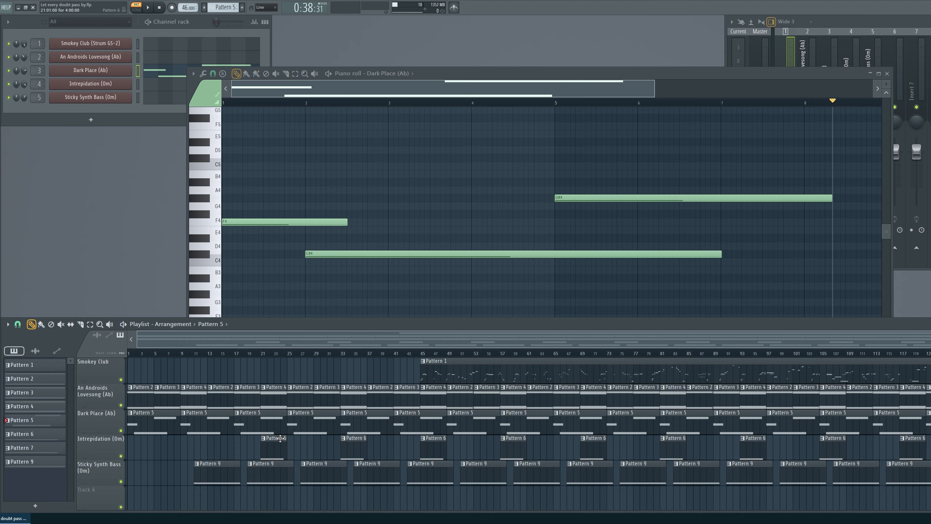
double_click(278, 439)
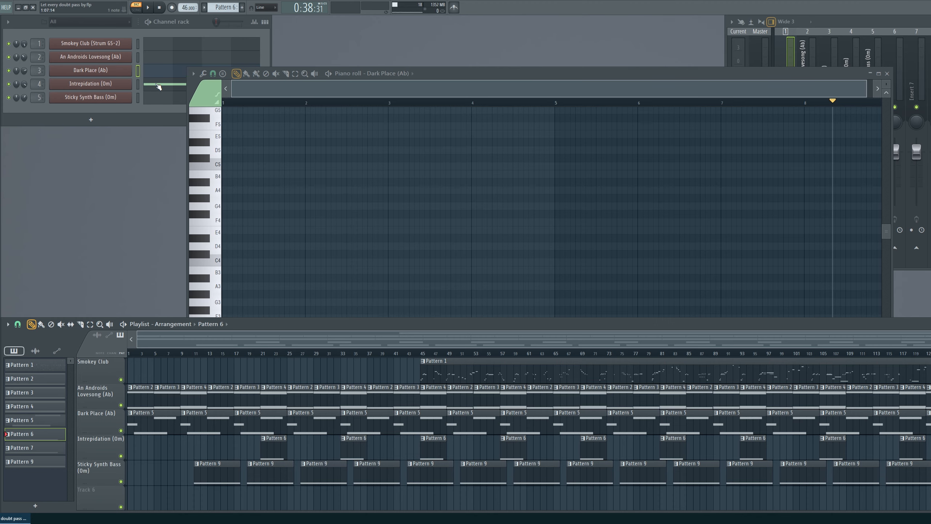
left_click(311, 89)
scroll(304, 179, "up", 6)
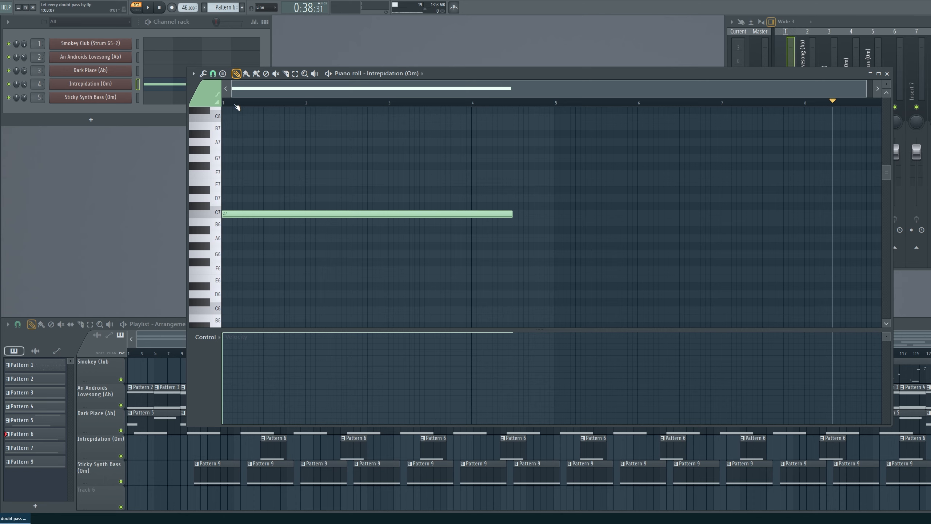
key("space")
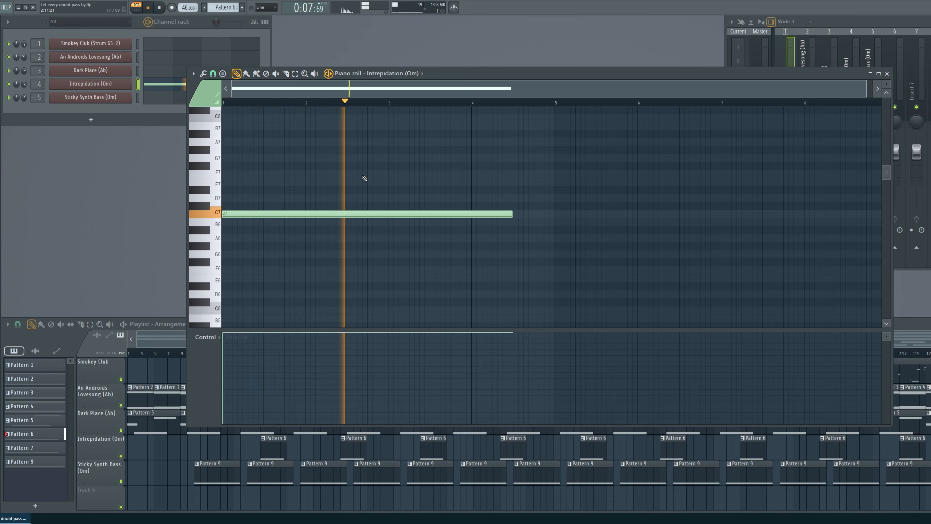
key("space")
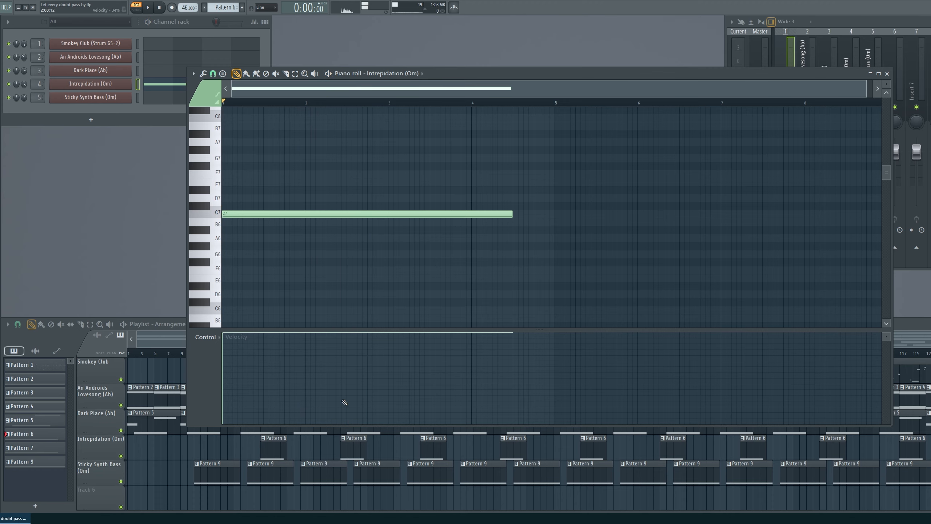
- Open the Sticky Synth Bass notes of Pattern 9 in the piano roll, audition them and return to the playlist
left_click(270, 453)
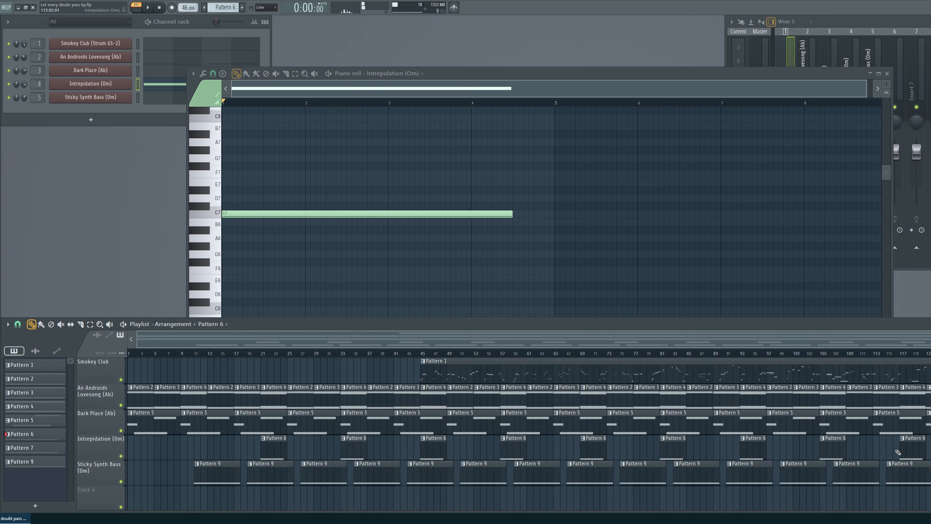
double_click(210, 463)
key("space")
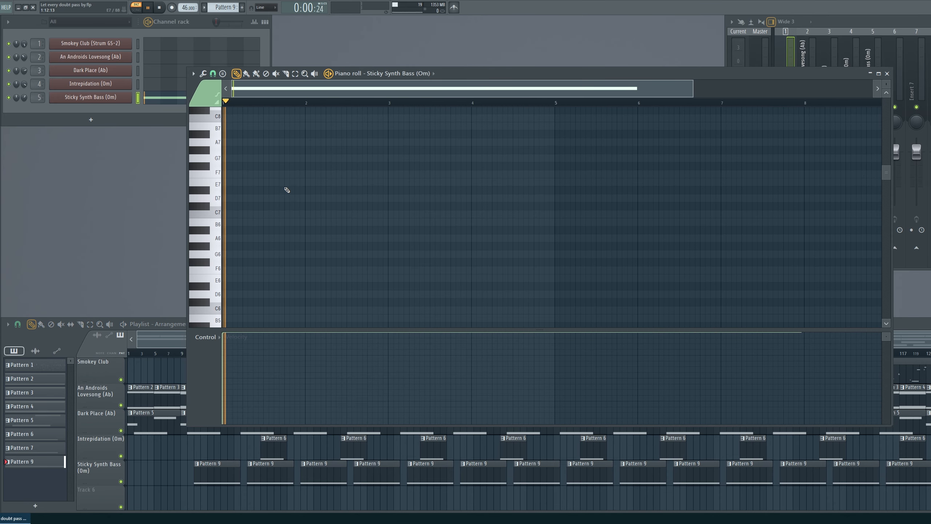
scroll(295, 216, "down", 6)
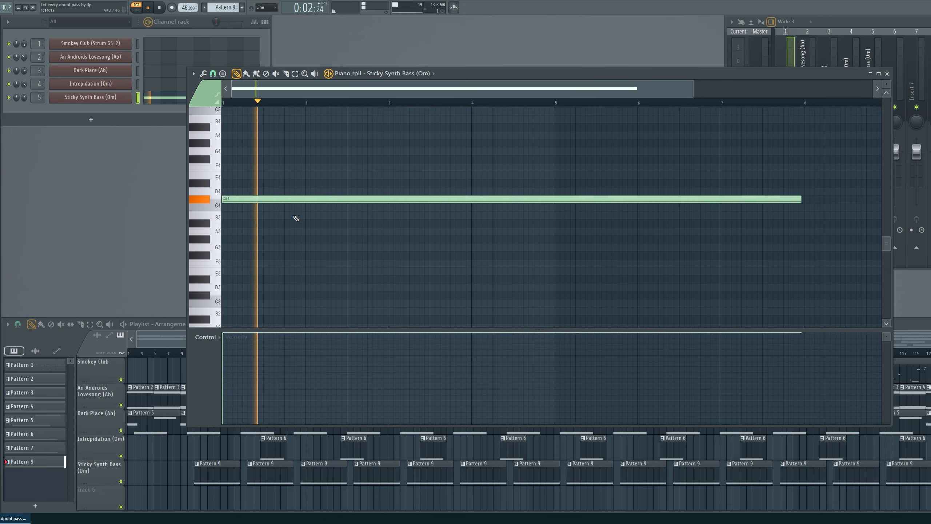
scroll(296, 218, "up", 1)
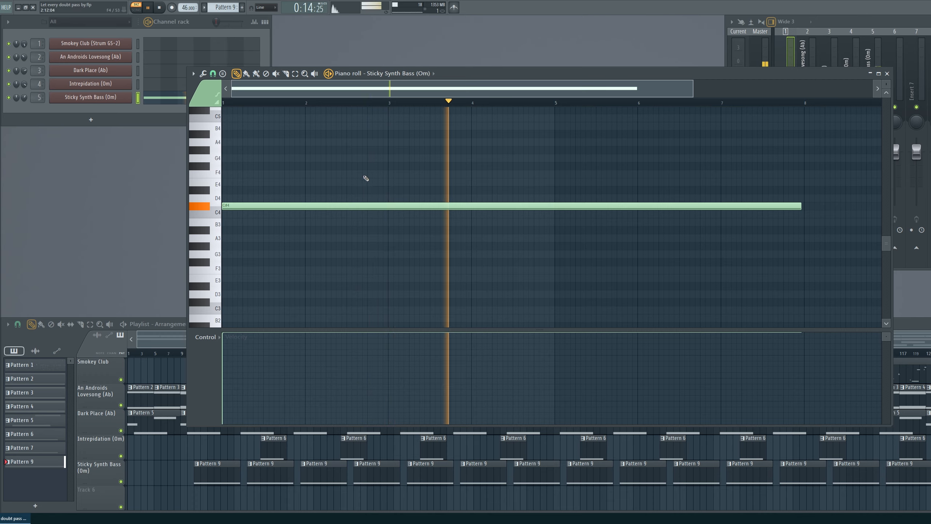
key("space")
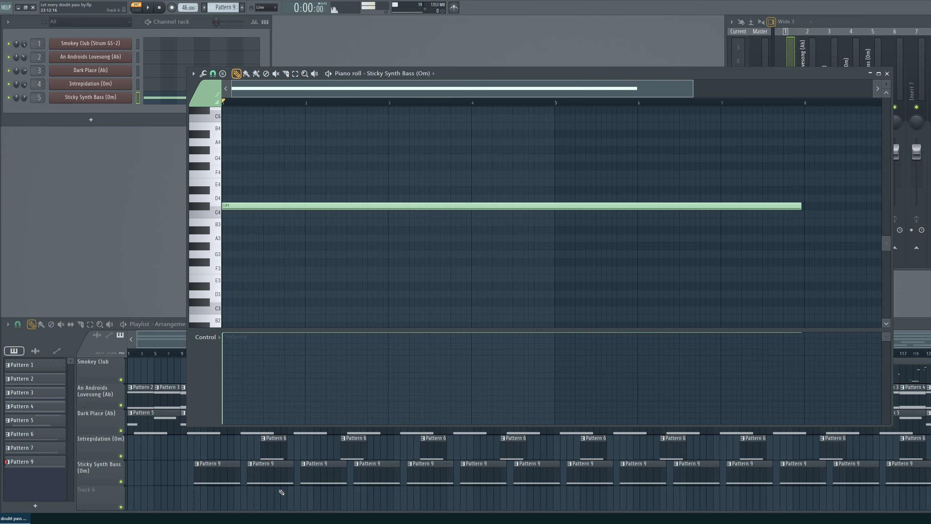
key("F5")
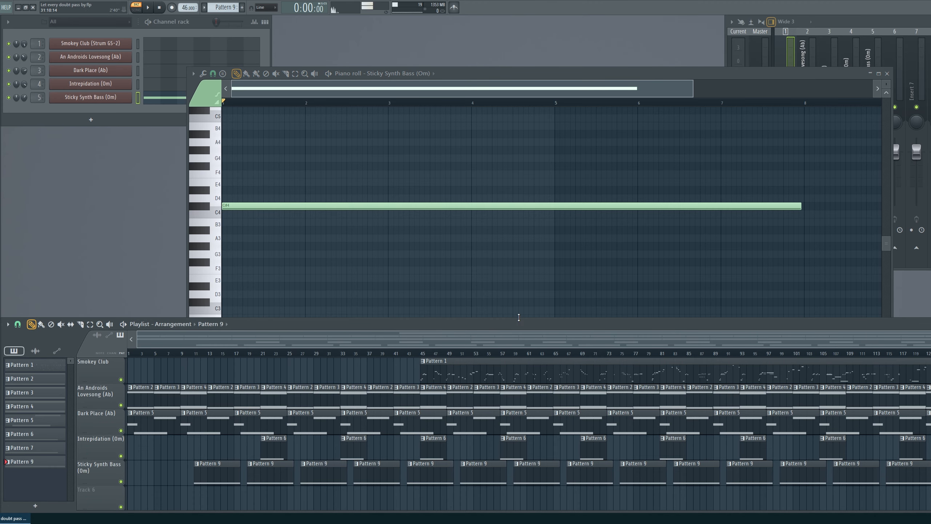
- Bring the mixer to the front and set the song playhead to bar 45, where the Smokey Club clip starts
left_click(848, 55)
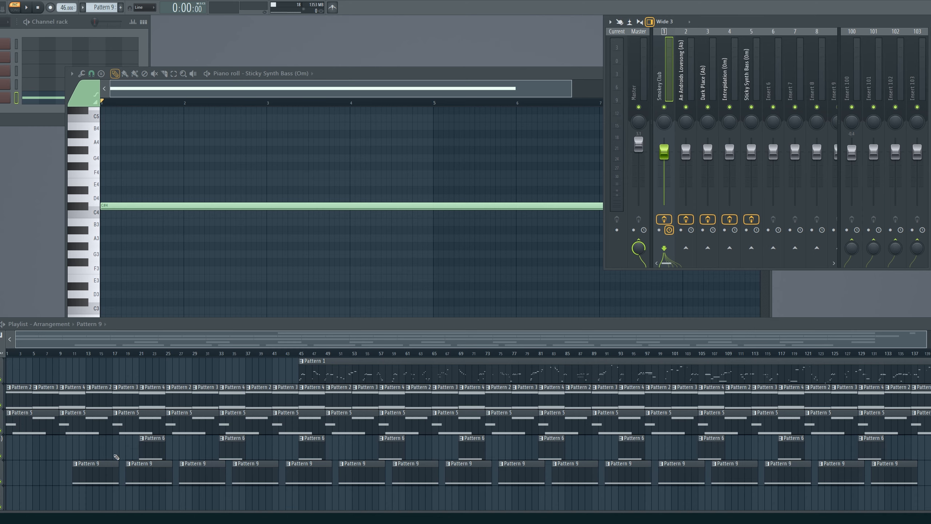
left_click(300, 355)
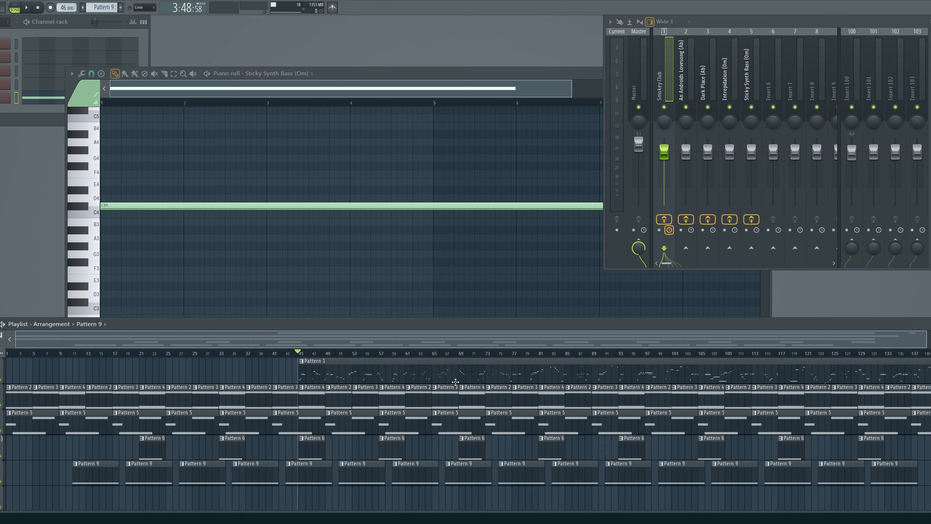
- Open Pattern 1 in the piano roll and examine the Smokey Club melody from its first notes to its later bars
double_click(322, 361)
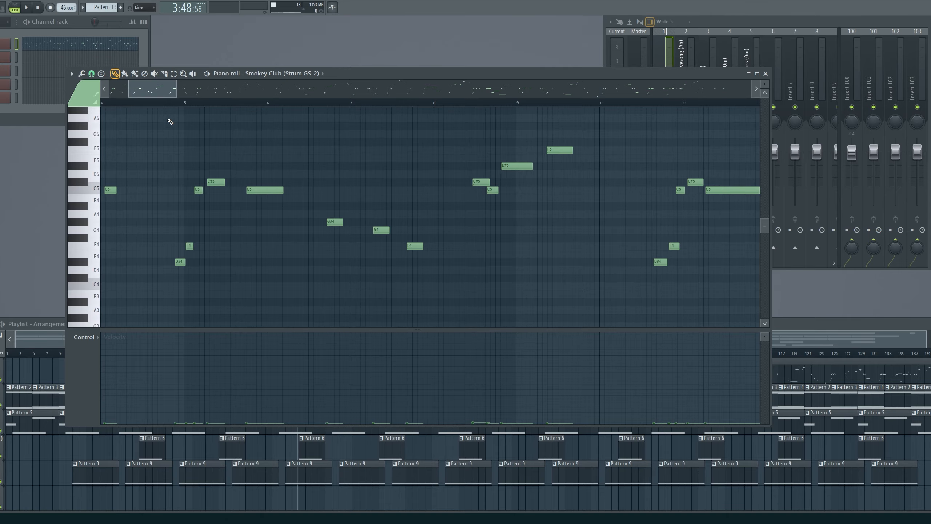
left_click_drag(133, 91, 110, 91)
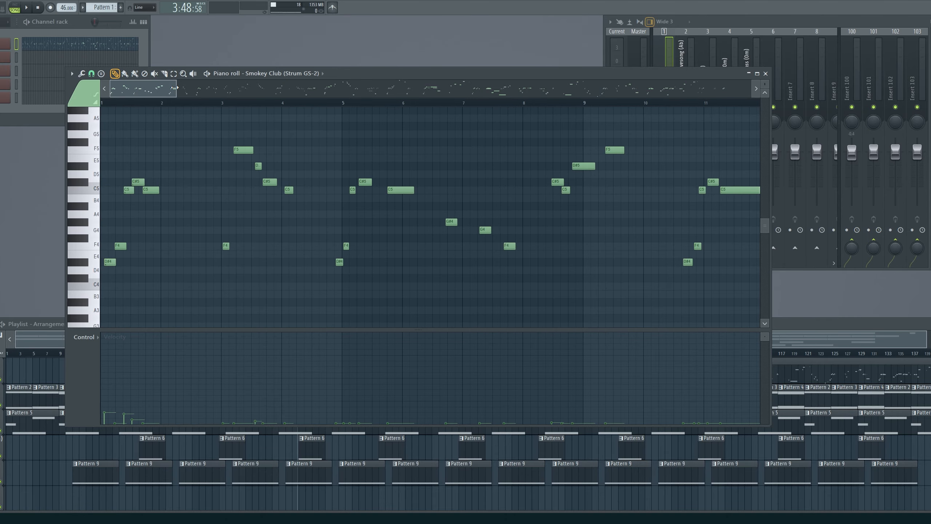
left_click_drag(175, 88, 585, 96)
scroll(202, 121, "up", 3)
scroll(605, 97, "right", 10)
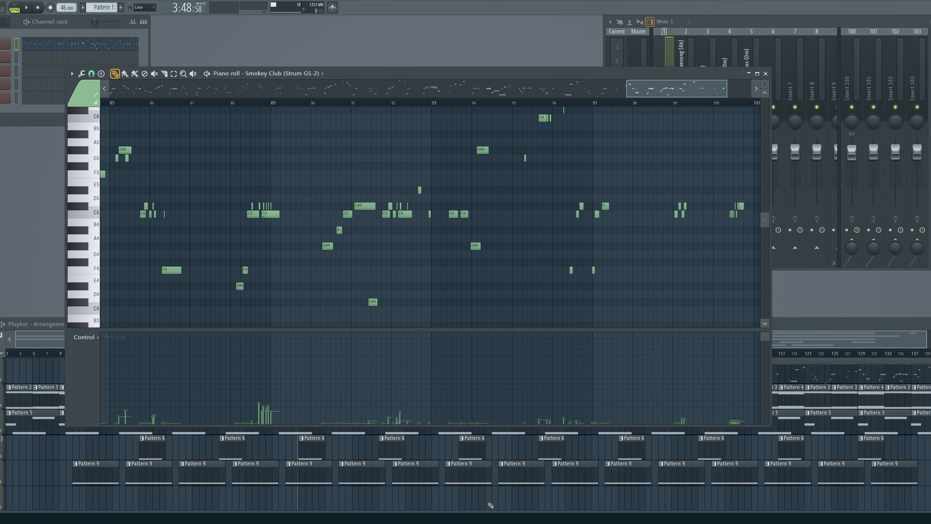
- Open the Smokey Club (Strum GS-2) instrument window, reposition it beneath the channel rack and bring the mixer to the front
left_click(465, 471)
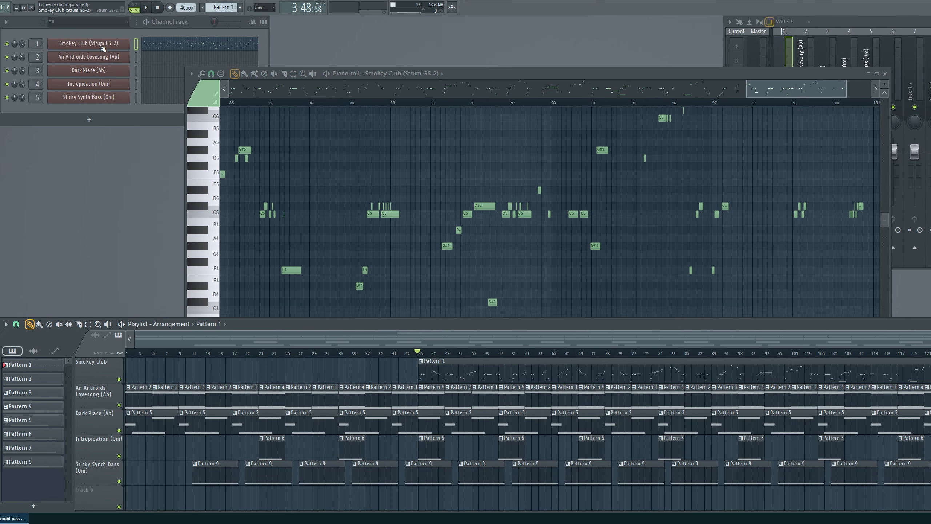
left_click(102, 44)
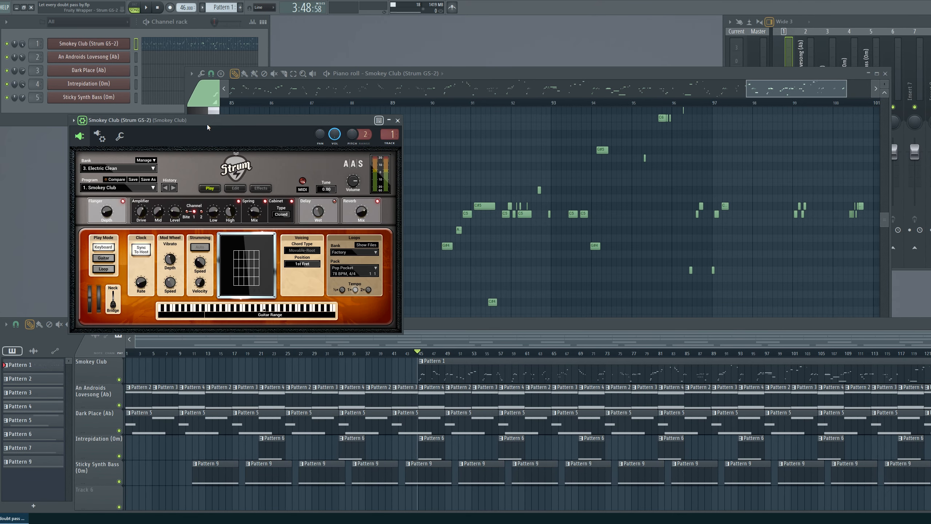
left_click_drag(204, 125, 188, 136)
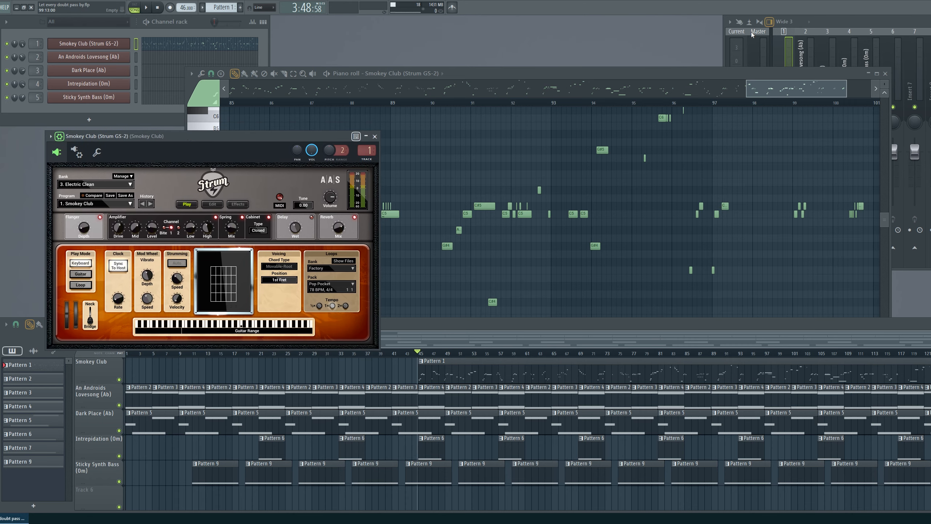
left_click(848, 28)
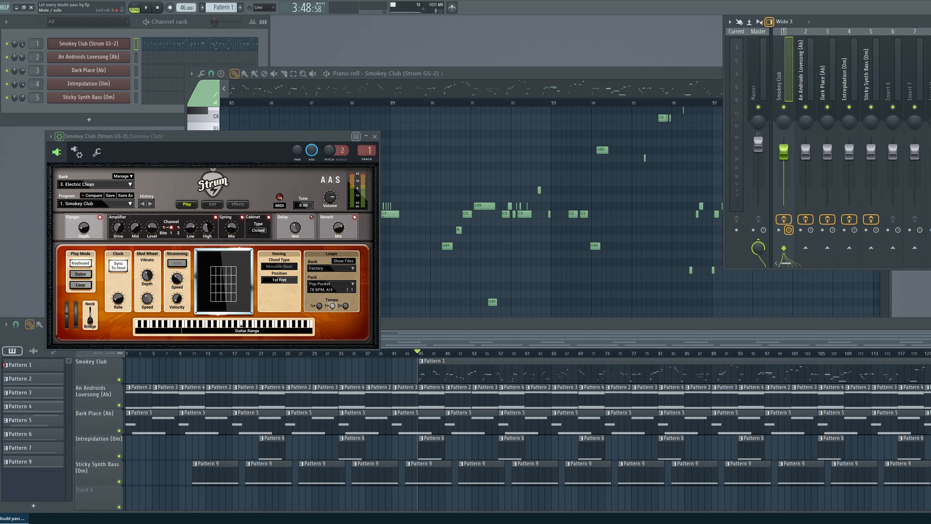
- Audition the Smokey Club melody of Pattern 1 in the piano roll, with its first bars in view
left_click(622, 80)
key("space")
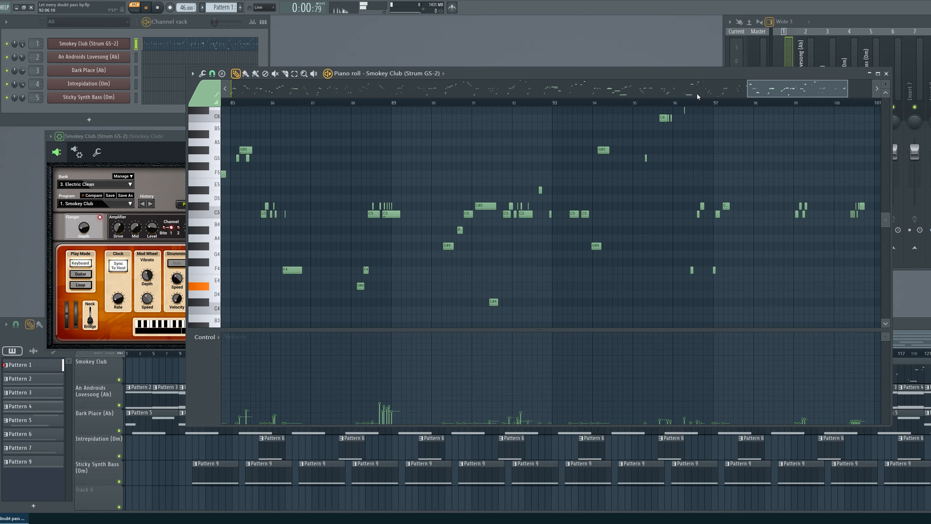
left_click_drag(697, 96, 225, 97)
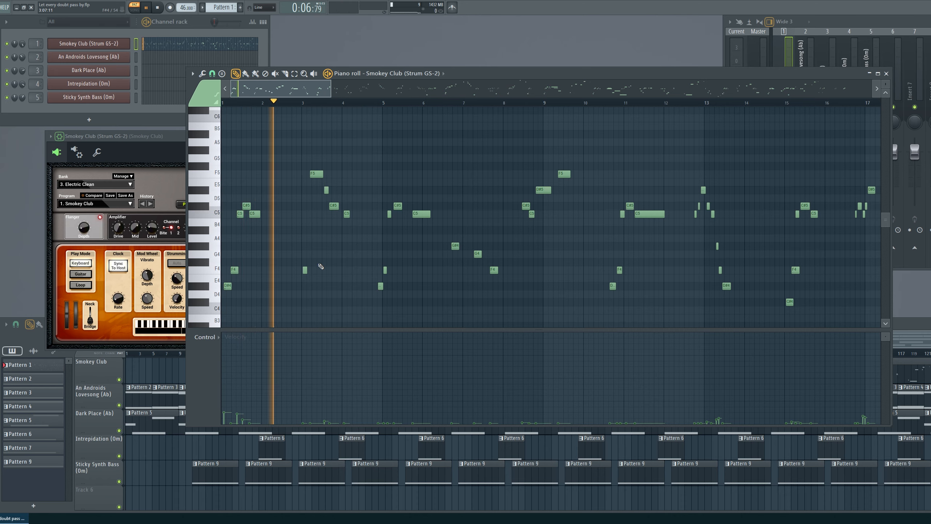
key("space")
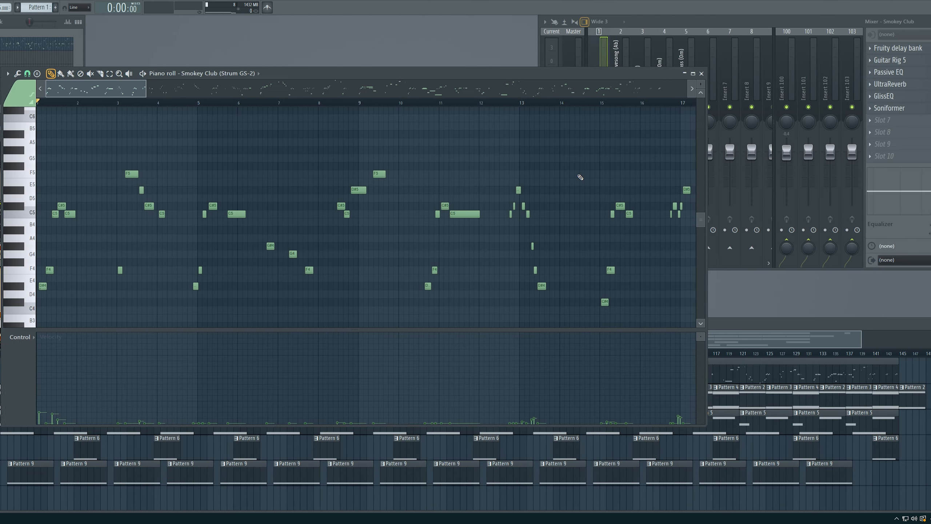
- Open the Fruity delay bank on the Smokey Club mixer track and examine the settings of its delay banks 1 and 2
left_click(858, 49)
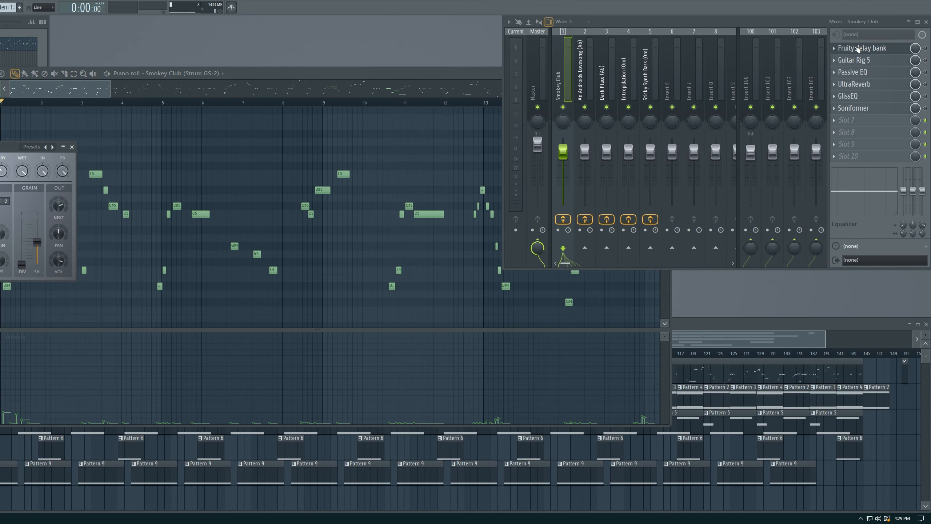
left_click_drag(7, 146, 256, 53)
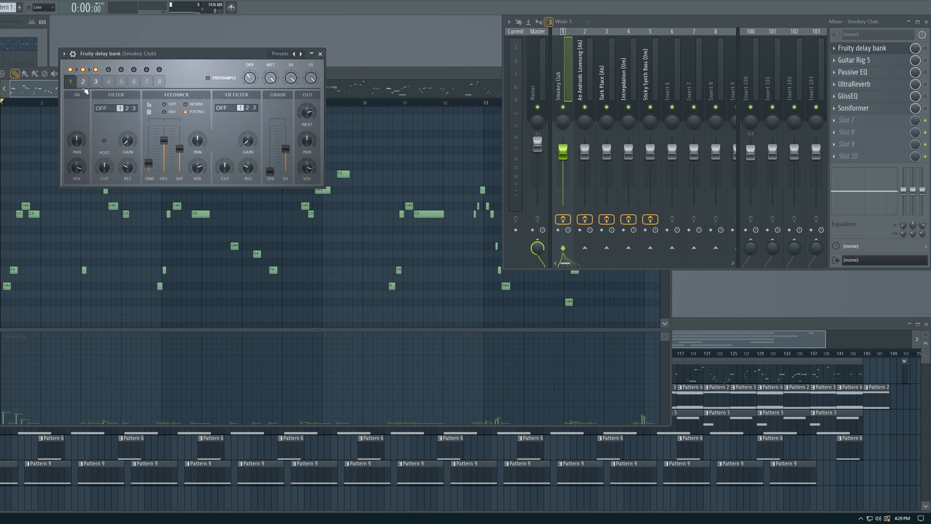
left_click(83, 81)
left_click(71, 82)
- Open the Guitar Rig 5, Passive EQ and UltraReverb effects of the Smokey Club mixer track
left_click(854, 59)
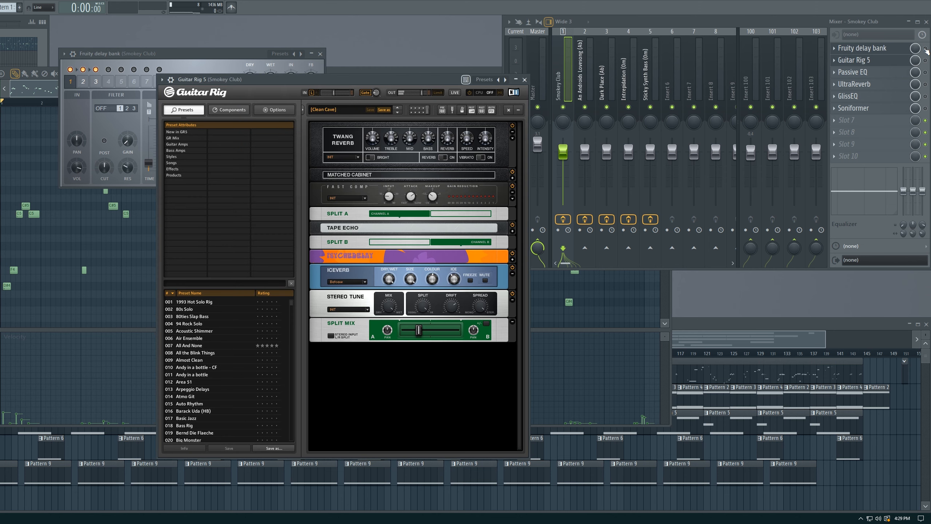
left_click_drag(292, 87, 231, 88)
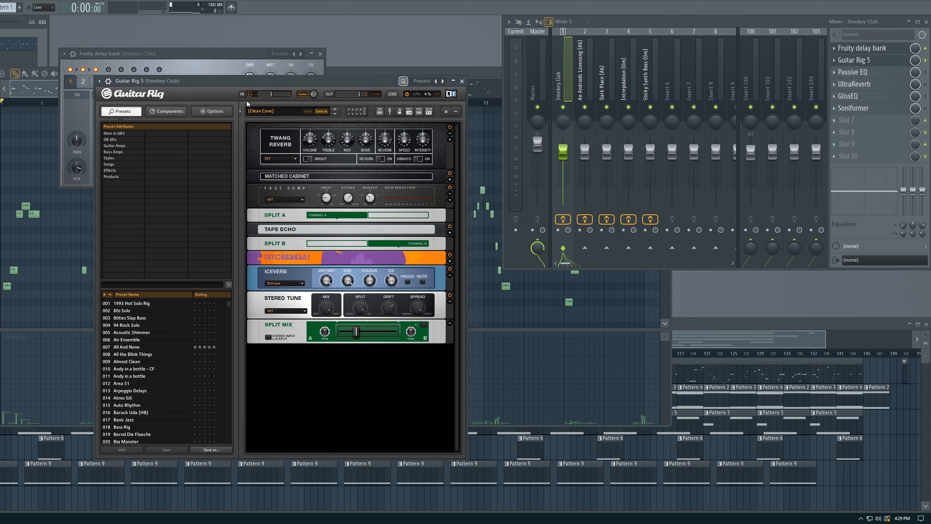
left_click(905, 73)
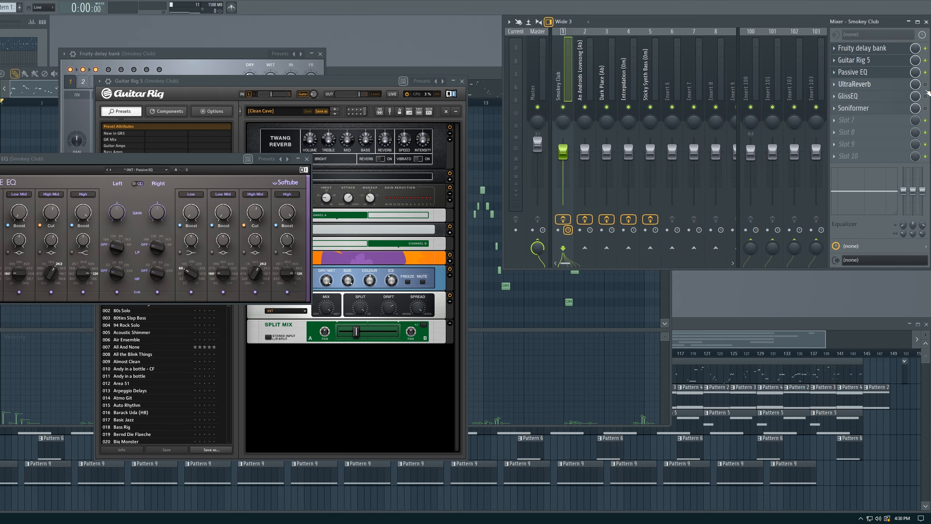
left_click(927, 86)
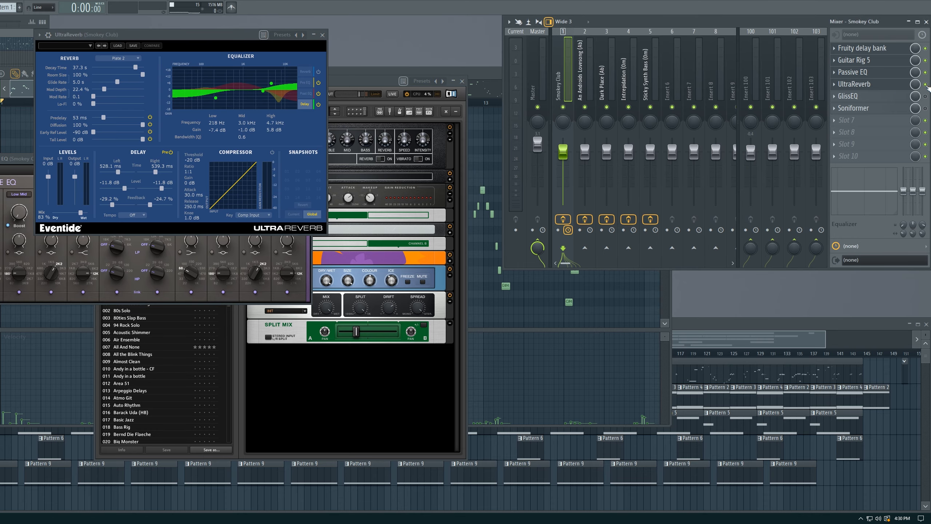
- Open Smokey Club's GlissEQ and Soniformer effects and play the pattern to watch the Soniformer's response
left_click(889, 96)
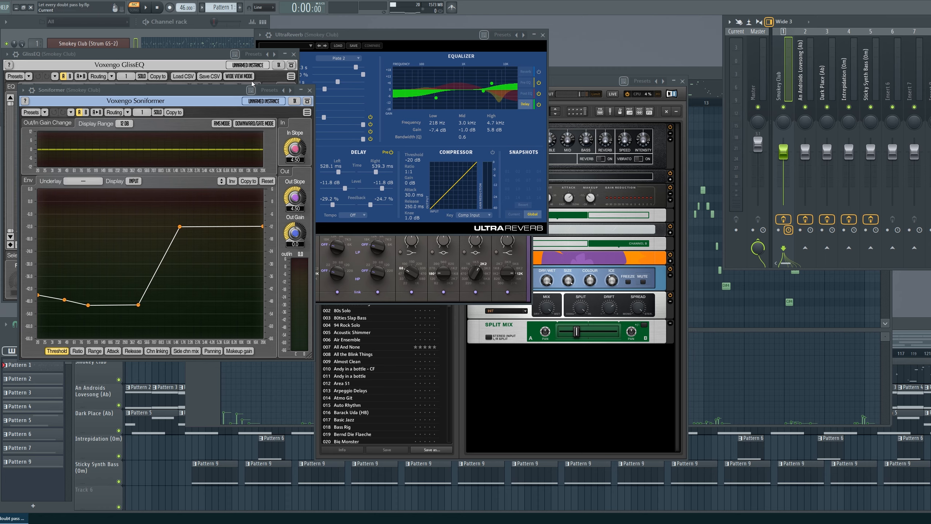
left_click_drag(143, 93, 158, 95)
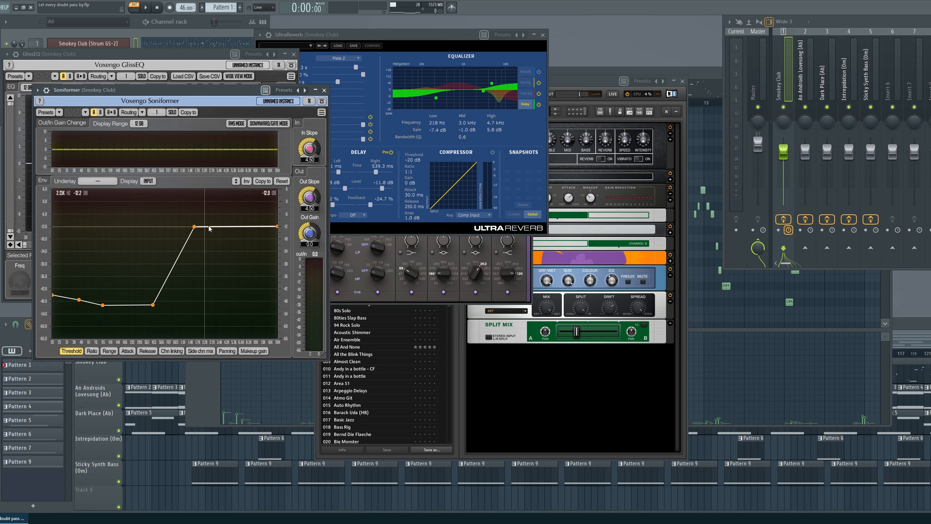
key("space")
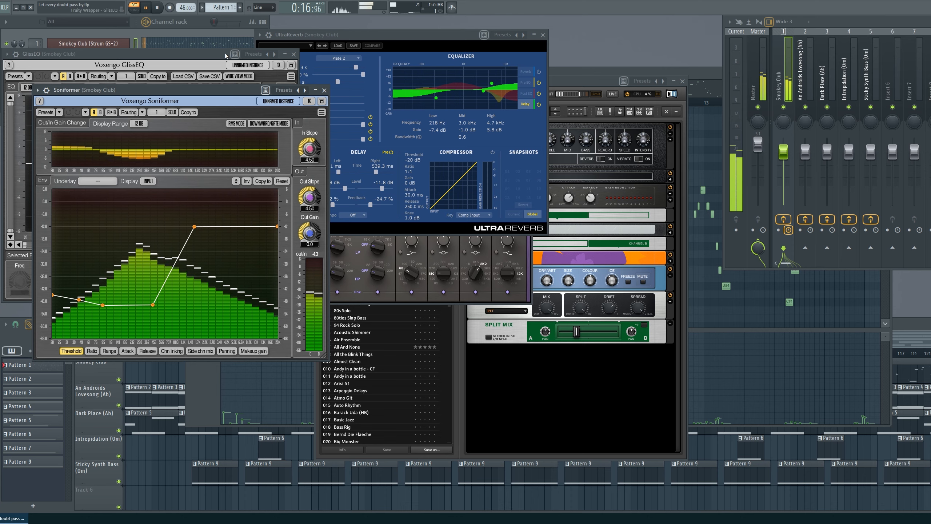
left_click(160, 12)
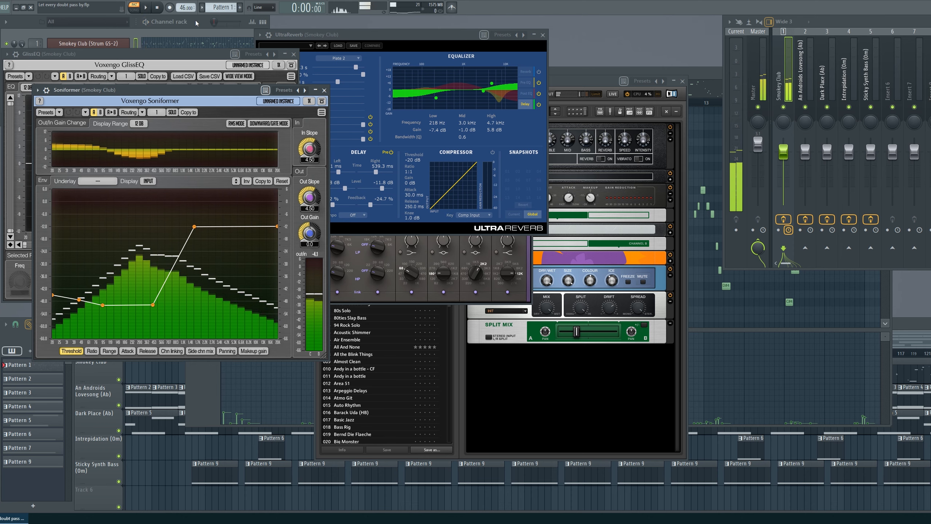
- Reopen the Smokey Club (Strum GS-2) instrument window and place the UltraReverb window beside it
left_click(393, 33)
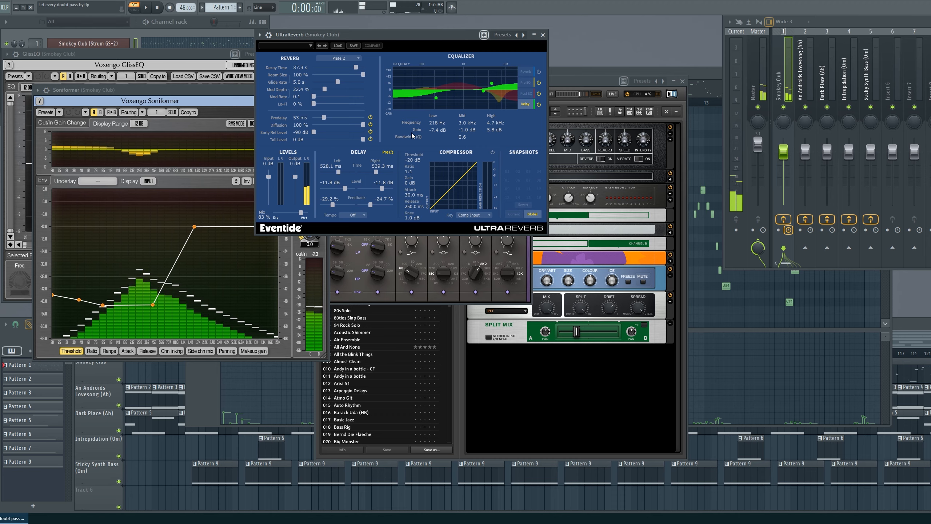
left_click(77, 43)
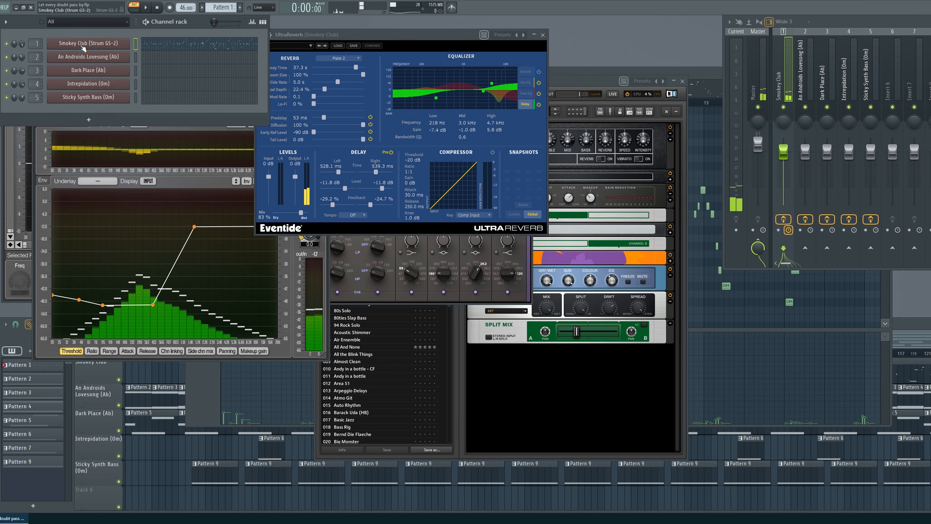
left_click(88, 44)
left_click_drag(183, 136, 166, 131)
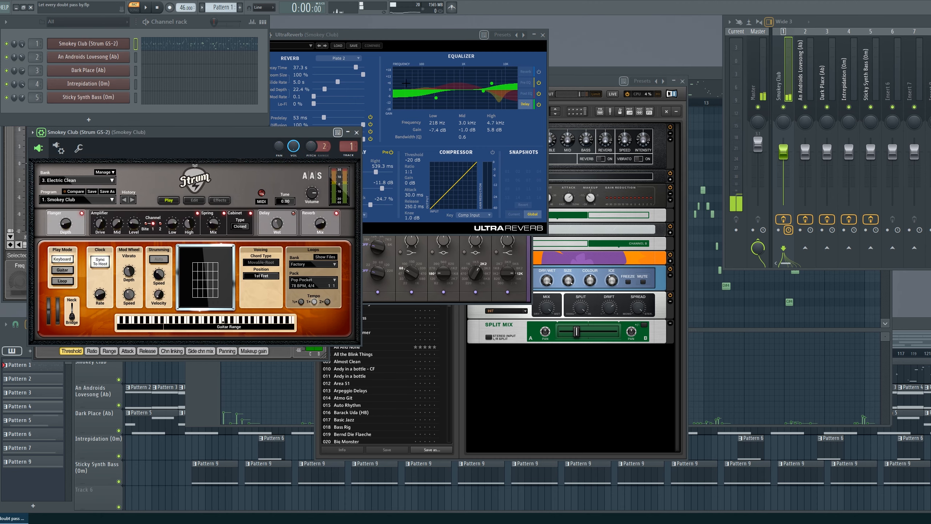
left_click_drag(404, 41, 513, 42)
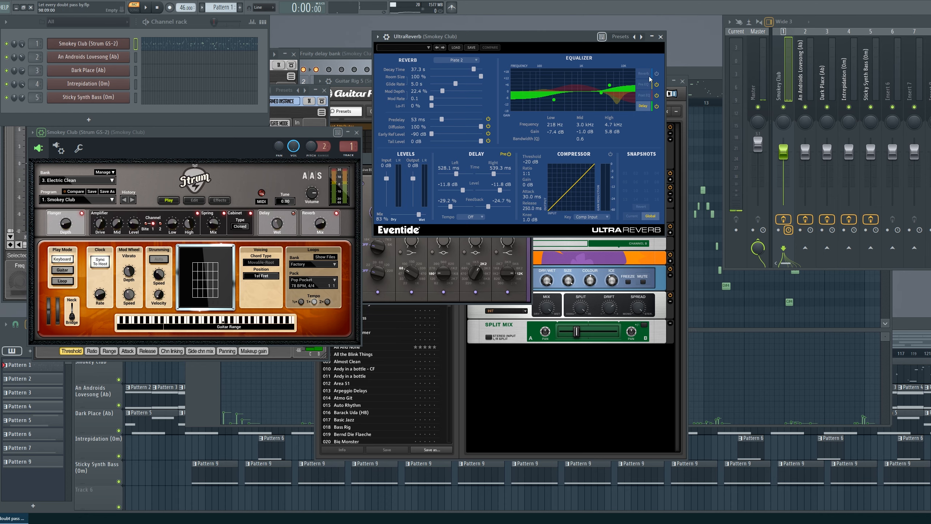
- Open the ArtsAcoustic Reverb on the Dark Place (Ab) mixer track, examine its settings and close it
left_click(820, 87)
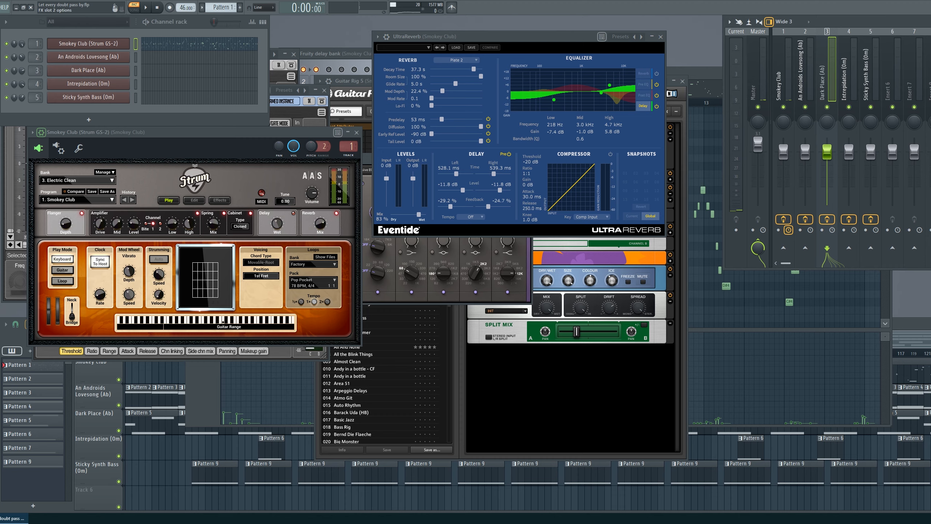
left_click(930, 61)
left_click_drag(592, 91, 496, 87)
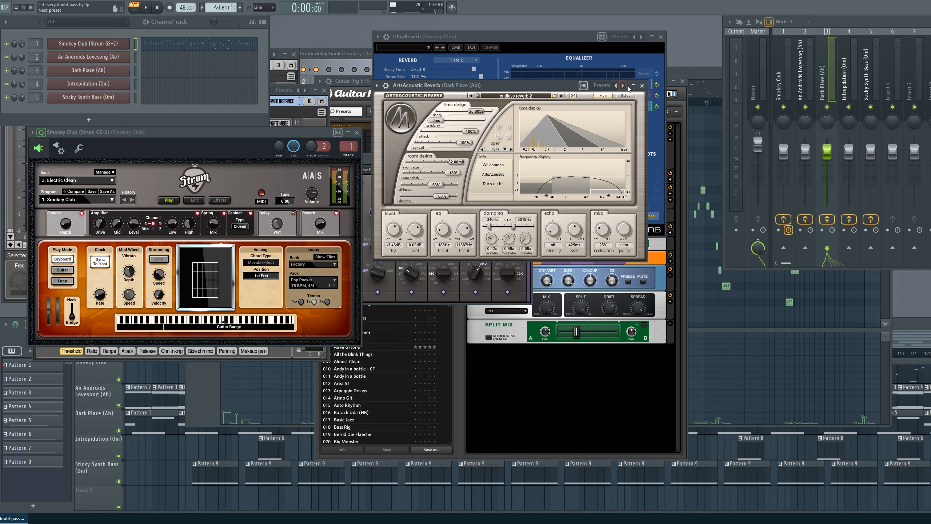
left_click_drag(536, 90, 534, 103)
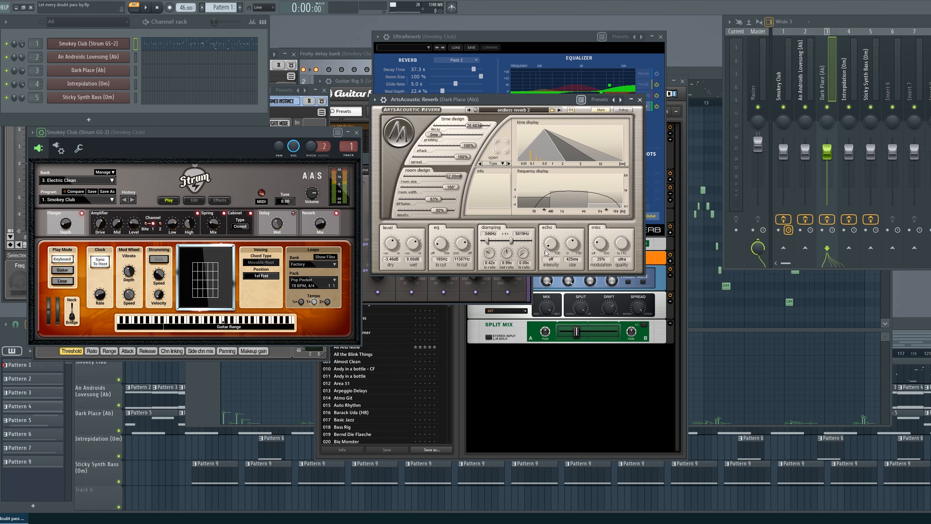
left_click(640, 100)
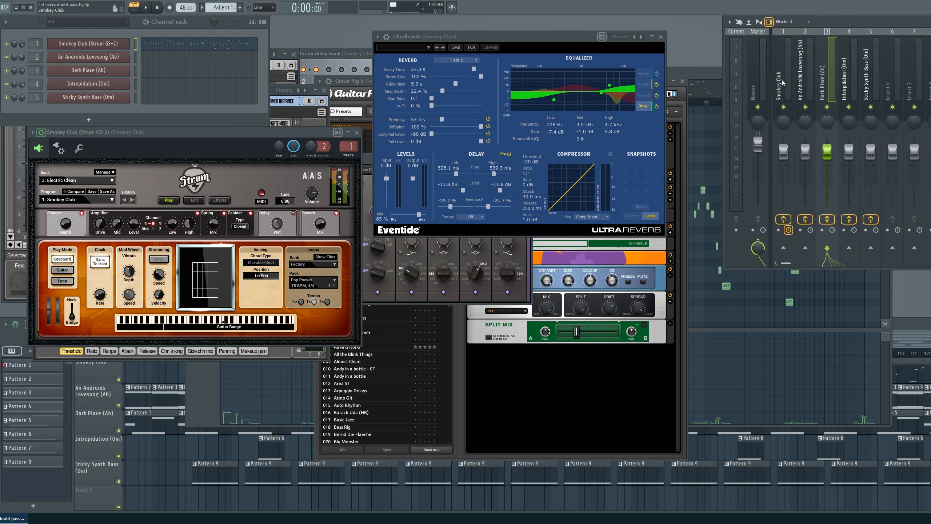
- Reselect the Smokey Club mixer track and bring its UltraReverb window to the front
left_click(803, 88)
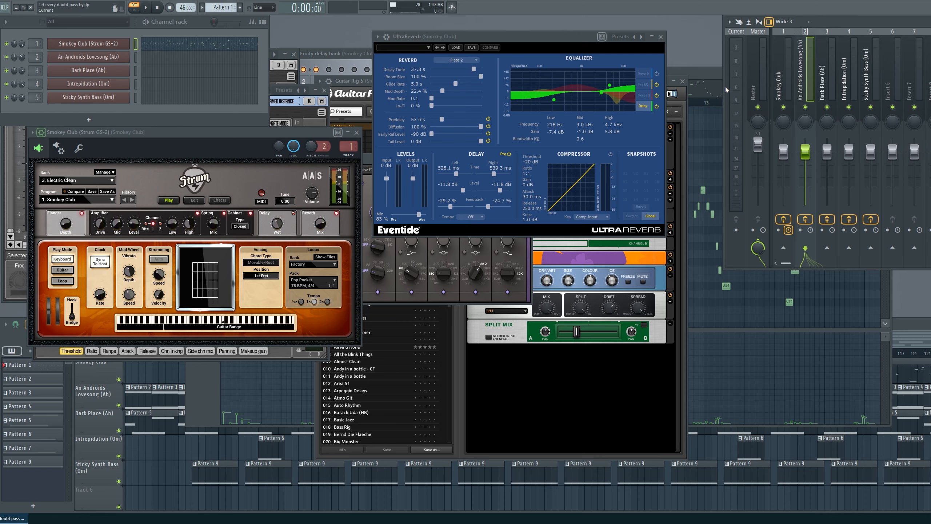
left_click(792, 94)
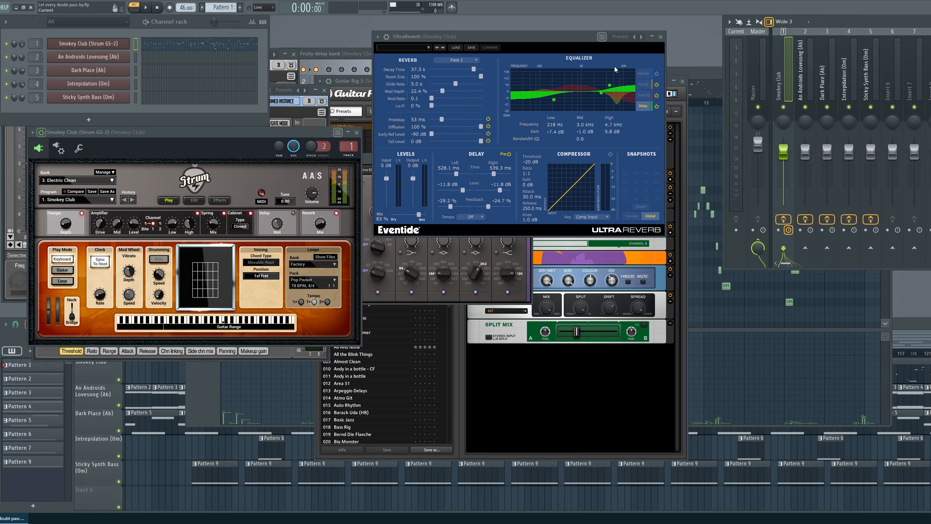
left_click(495, 41)
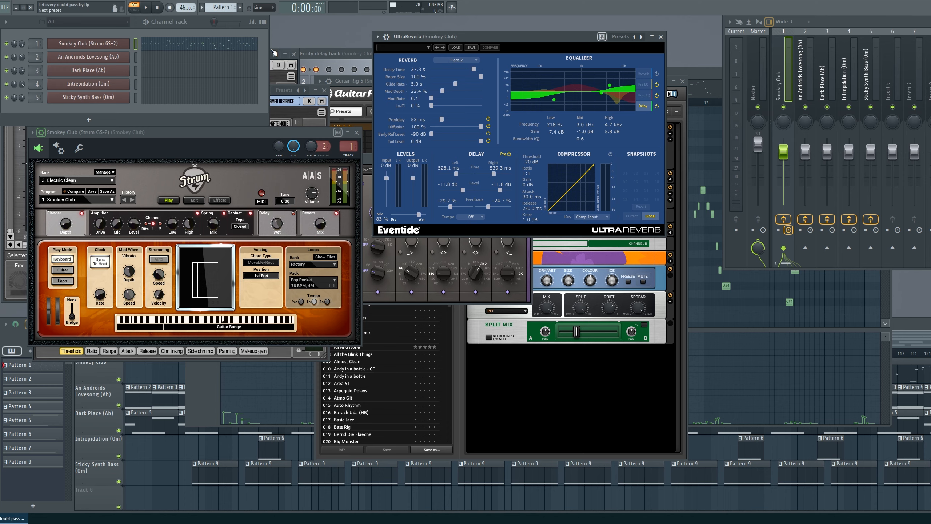
- Raise UltraReverb's Mod Depth to 100% while the Smokey Club pattern plays, and stop playback
left_click(147, 7)
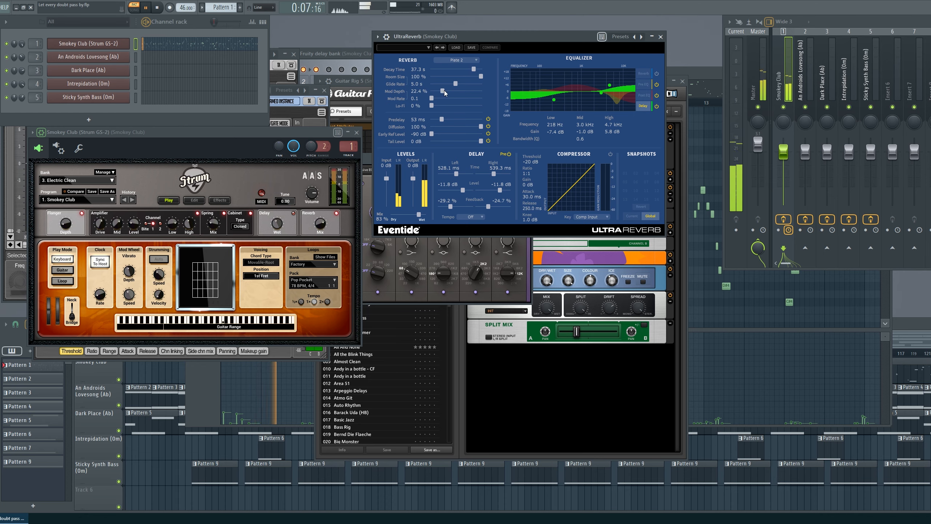
left_click_drag(443, 91, 484, 96)
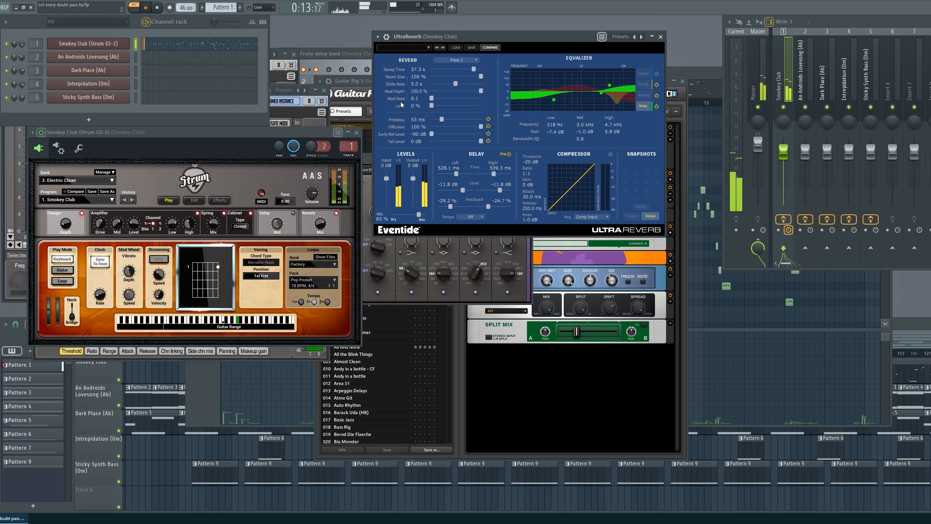
key("space")
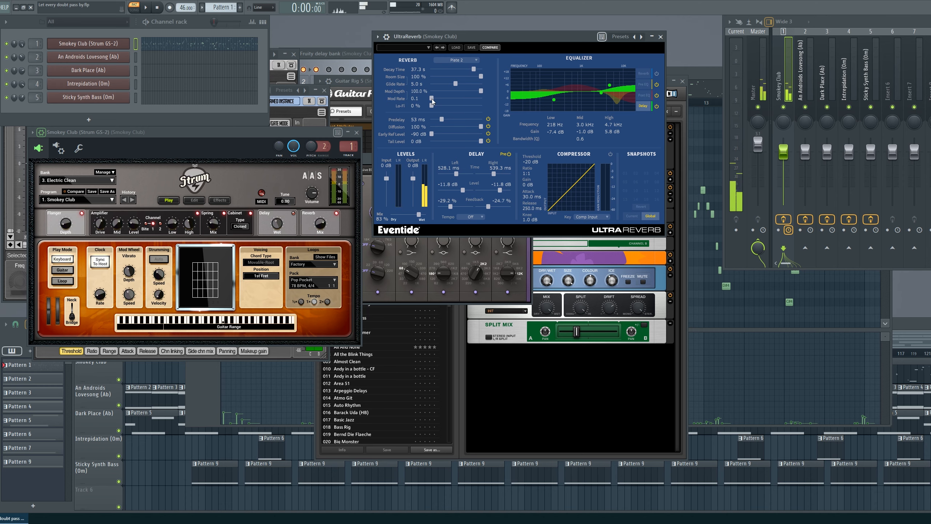
- Set UltraReverb's Mod Rate to 2.6 and its Mod Depth to 14.6%
left_click_drag(432, 101, 437, 102)
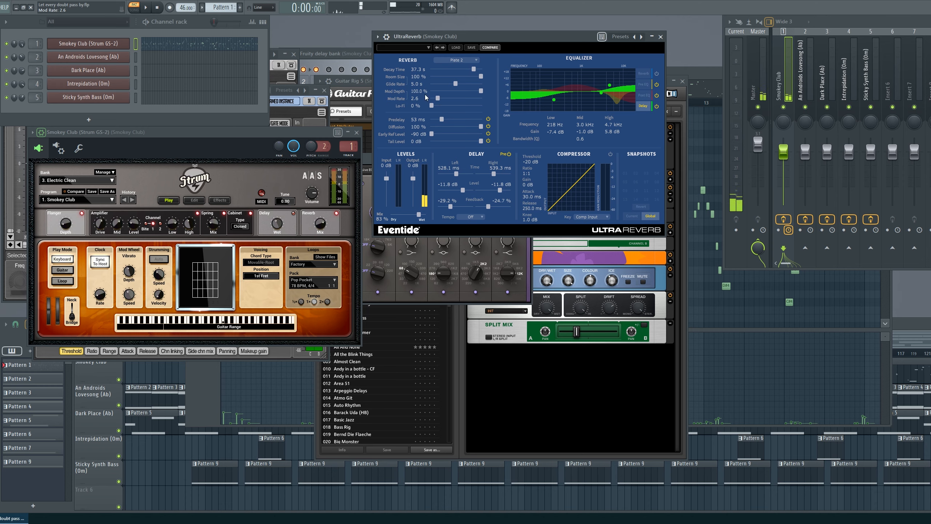
left_click(481, 93)
left_click_drag(483, 94, 473, 91)
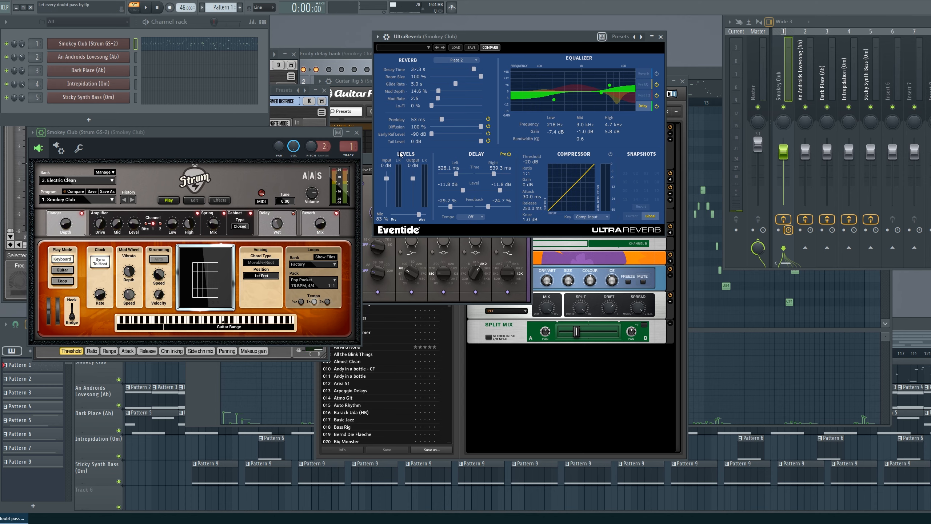
- Close the Strum GS-2, Soniformer, Fruity delay bank and GlissEQ windows, keeping UltraReverb open
left_click_drag(473, 37, 513, 62)
left_click(356, 132)
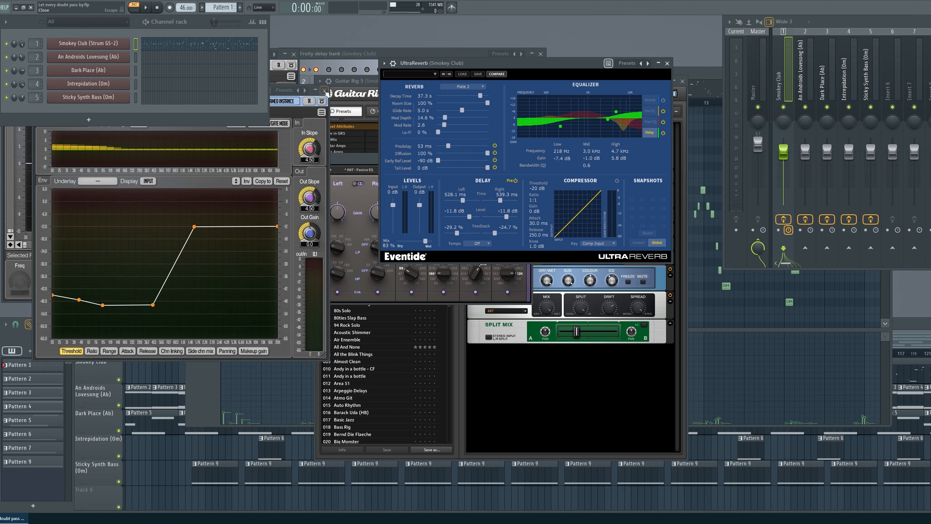
left_click(325, 91)
left_click(541, 54)
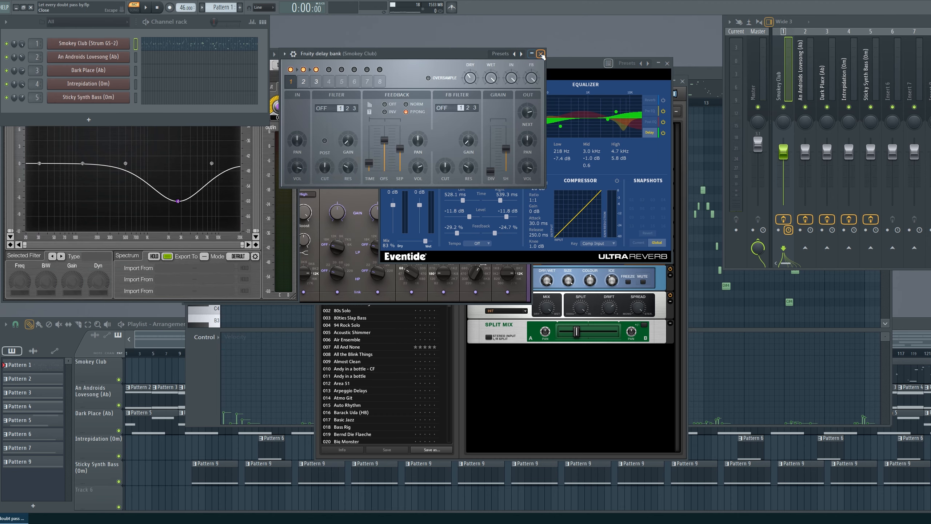
left_click(541, 53)
left_click(295, 54)
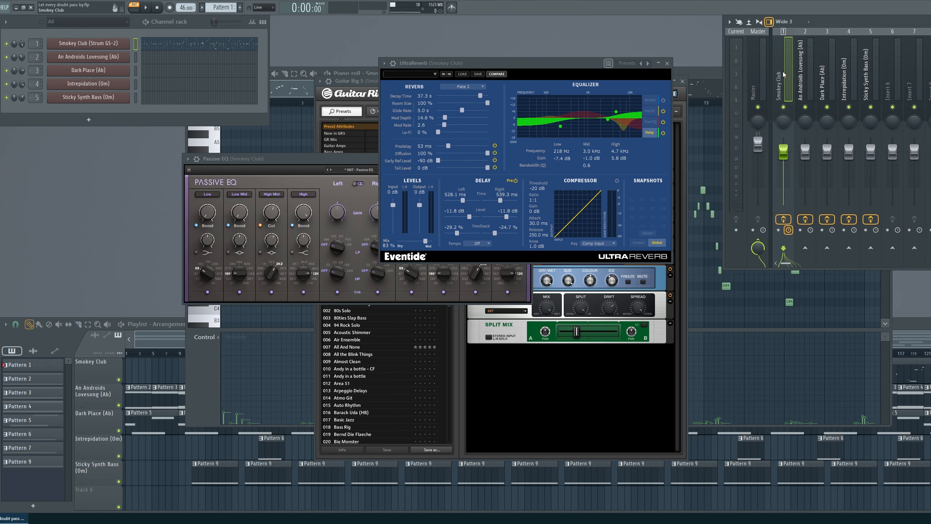
- Reopen the Dark Place (Ab) track's ArtsAcoustic Reverb and arrange it alongside Smokey Club's UltraReverb to compare the two reverbs
left_click(823, 78)
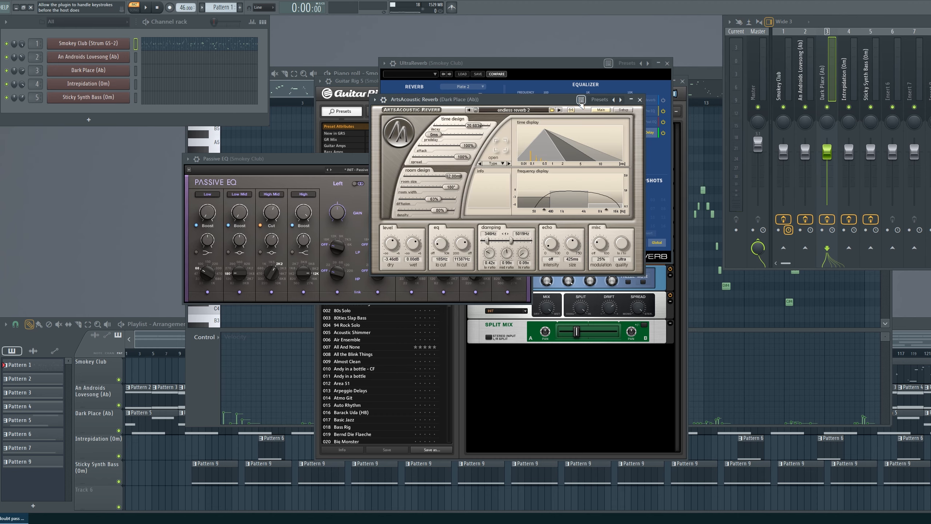
left_click_drag(524, 99, 388, 156)
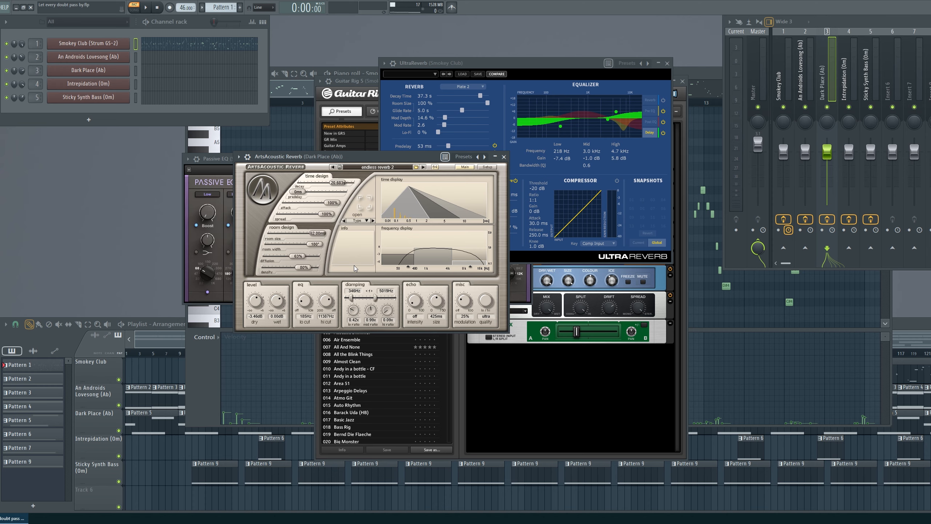
left_click(538, 64)
left_click_drag(538, 64, 514, 50)
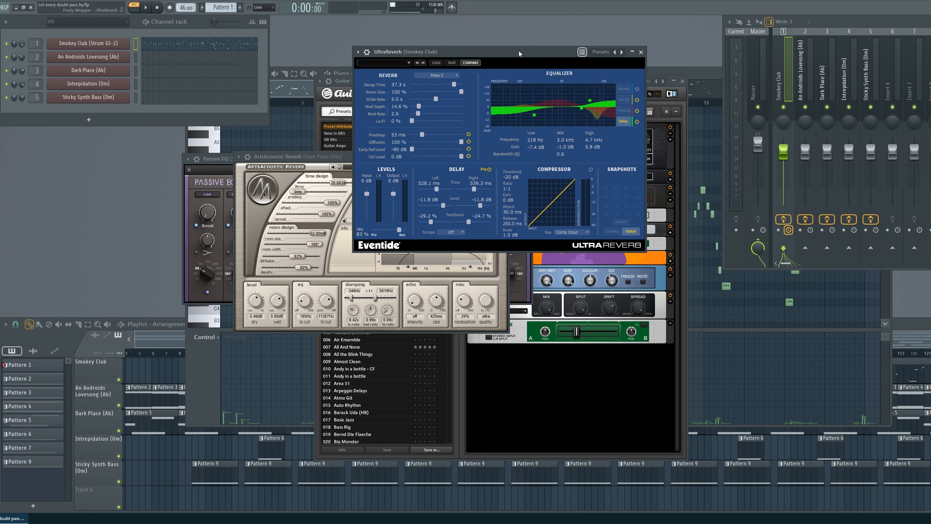
- Move the UltraReverb and Dark Place (Ab) ArtsAcoustic Reverb windows further over beside the Passive EQ window
left_click(346, 158)
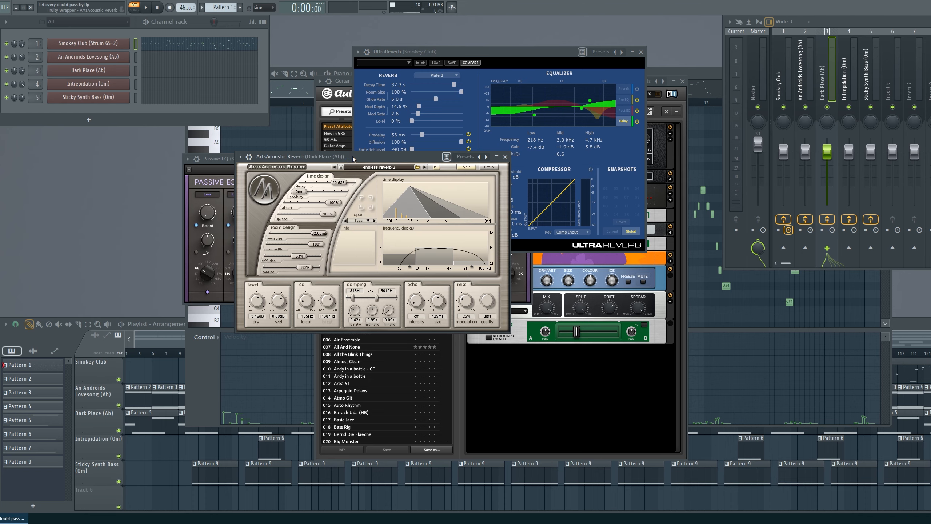
left_click_drag(491, 51, 508, 49)
left_click(356, 155)
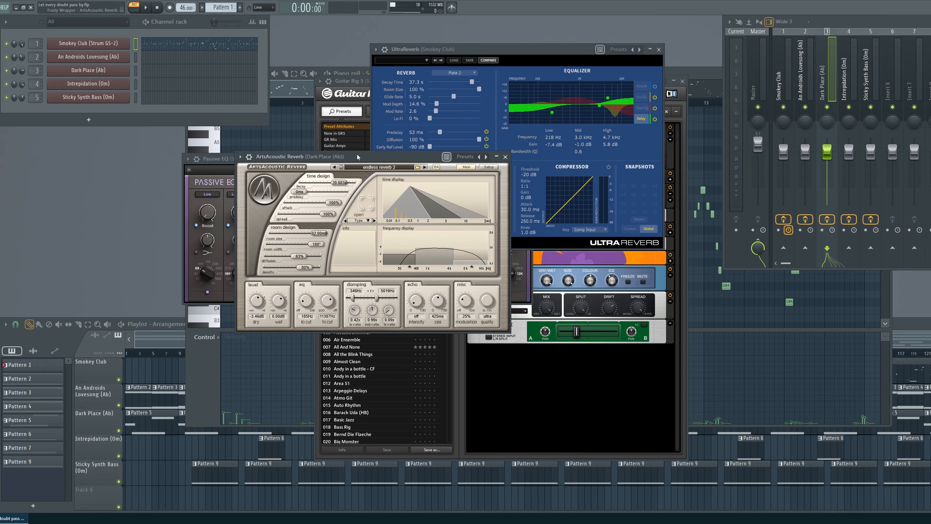
left_click_drag(357, 156, 383, 158)
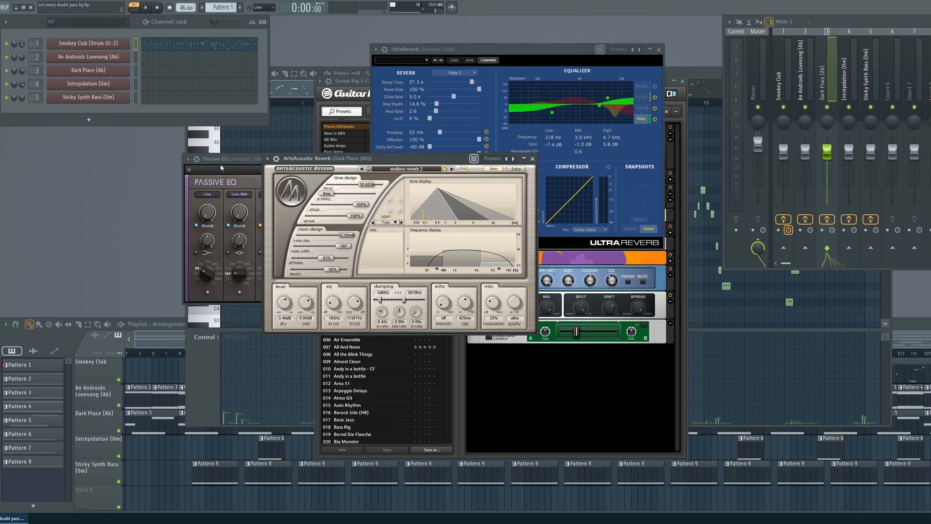
- Open the Dark Place (Ab) channel's Absynth 5 instrument and show its Pattern 5 notes in the piano roll
left_click(96, 70)
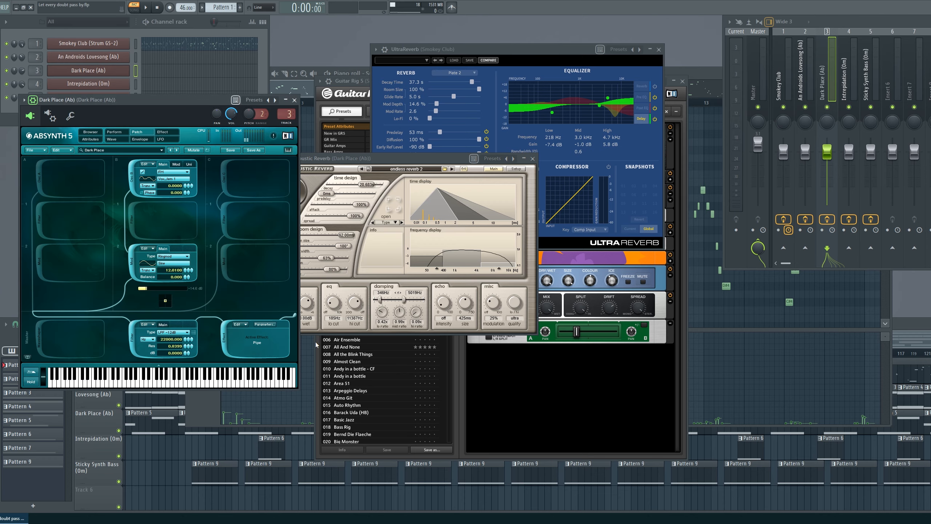
left_click(156, 470)
left_click(161, 415)
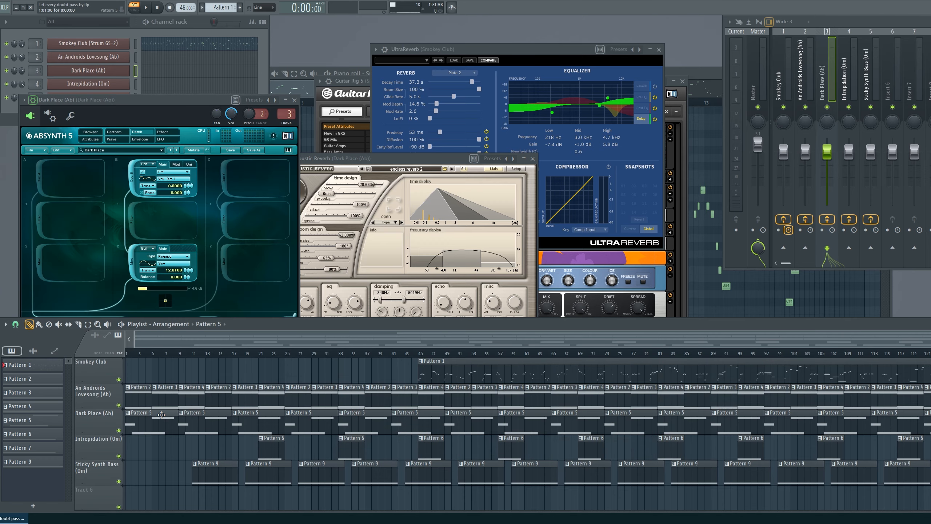
left_click(159, 75)
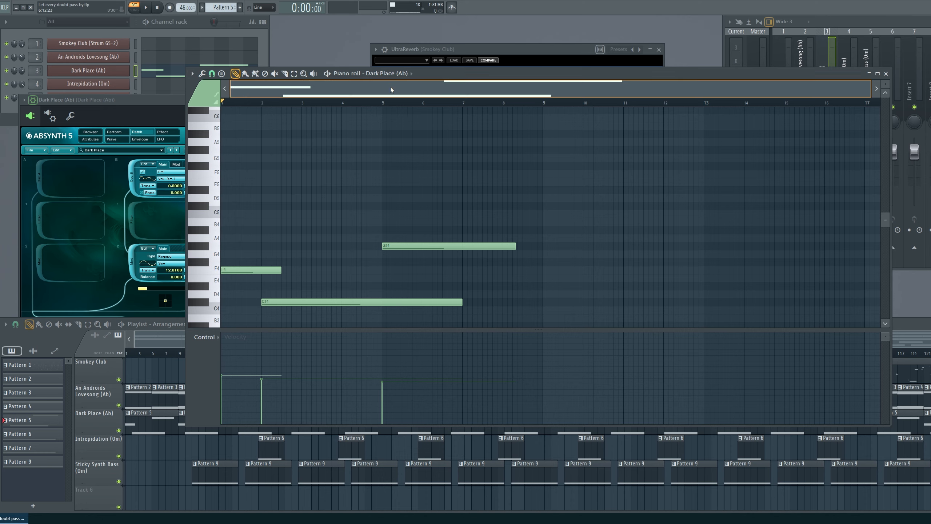
- Stop the song playback, switch to pattern mode and play Pattern 5
key("l")
key("space")
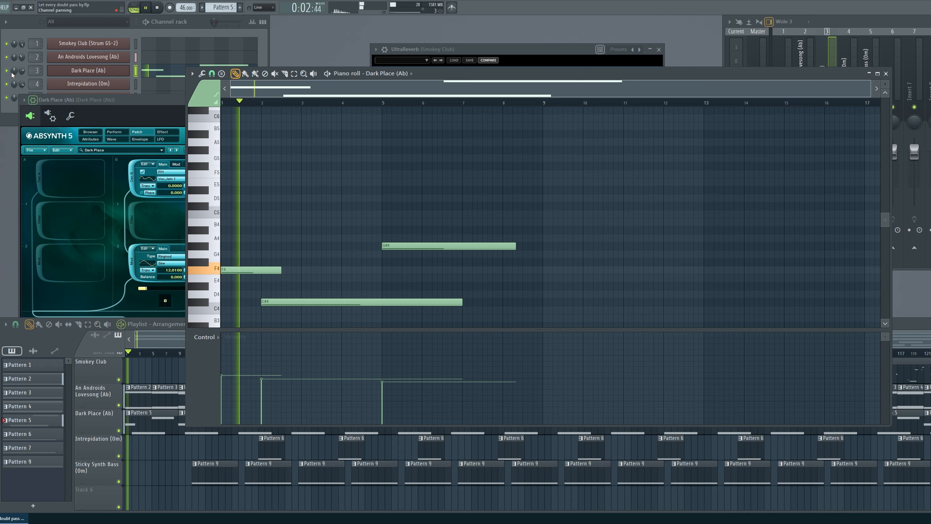
key("space")
key("l")
key("space")
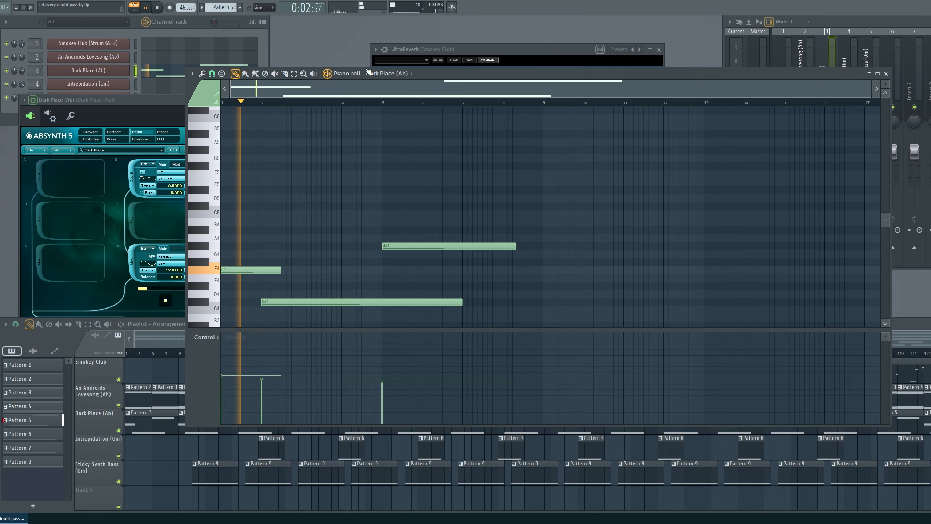
- Arrange the piano roll, mixer and ArtsAcoustic Reverb windows so the Dark Place reverb is in front during playback
left_click_drag(454, 72, 731, 61)
left_click_drag(352, 159, 281, 146)
left_click_drag(723, 68, 553, 100)
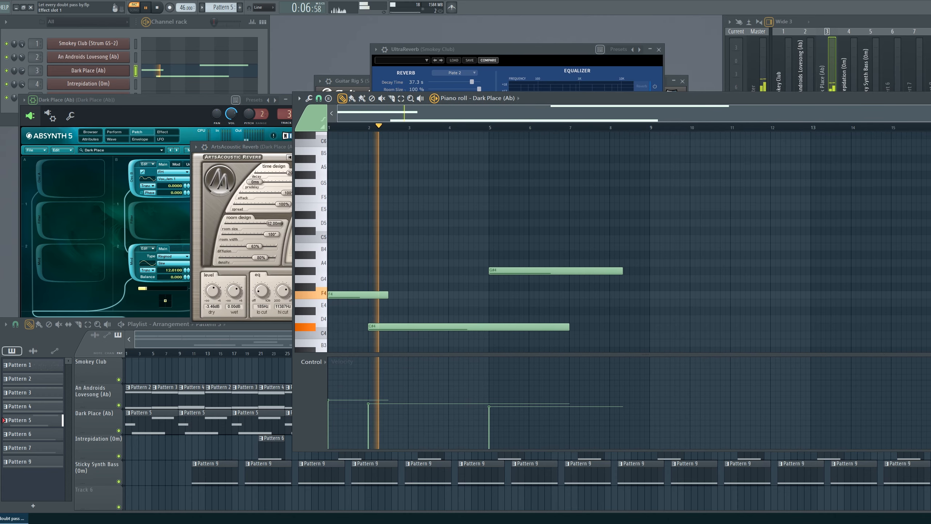
left_click(894, 22)
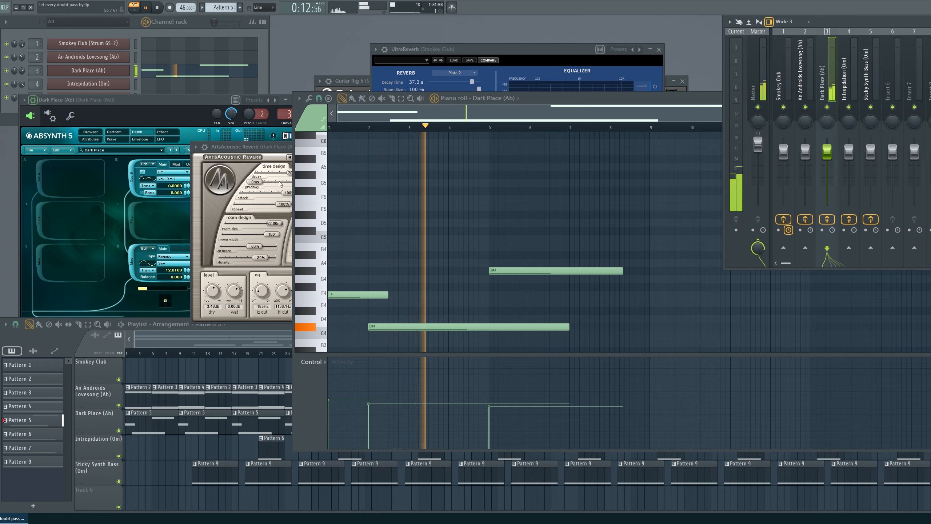
left_click(266, 147)
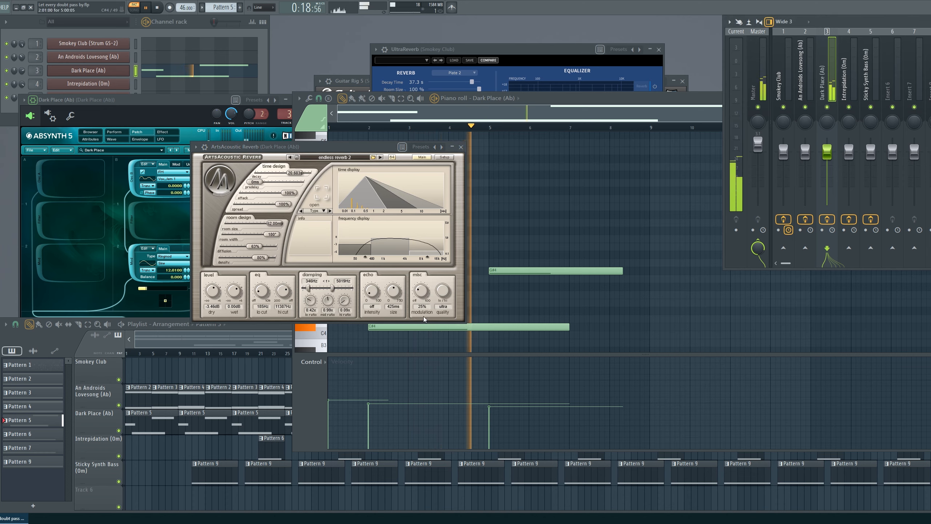
- Raise ArtsAcoustic Reverb's modulation to about 74%, set it back down to 28%, and stop playback
mouse_move(420, 298)
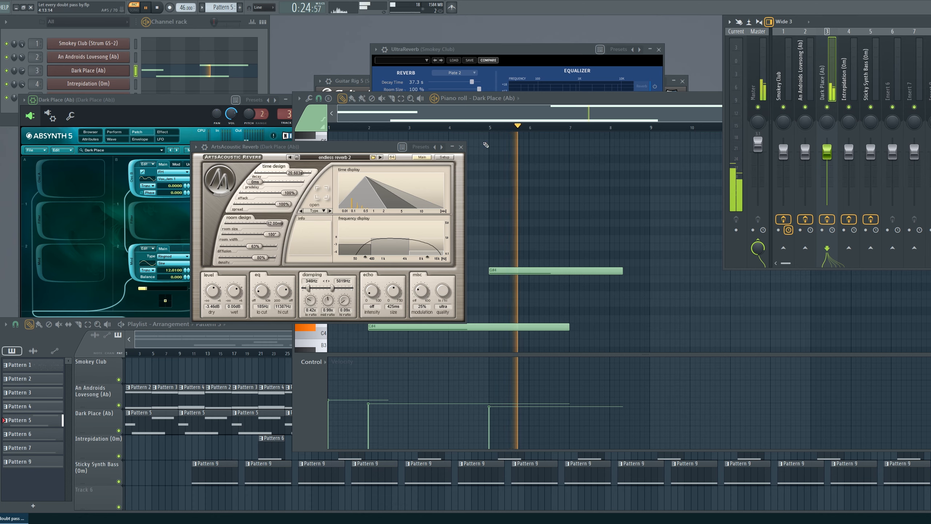
scroll(422, 292, "up", 5)
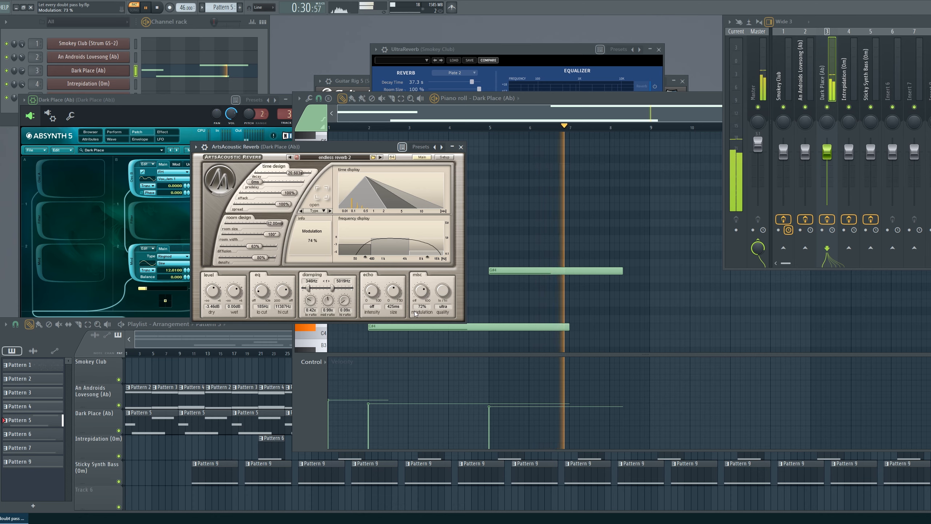
left_click_drag(422, 292, 422, 336)
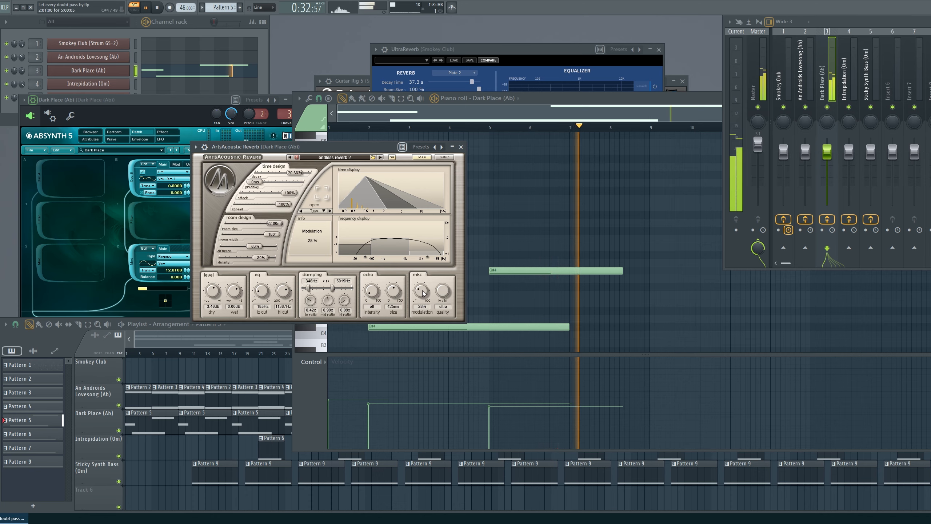
scroll(423, 292, "up", 3)
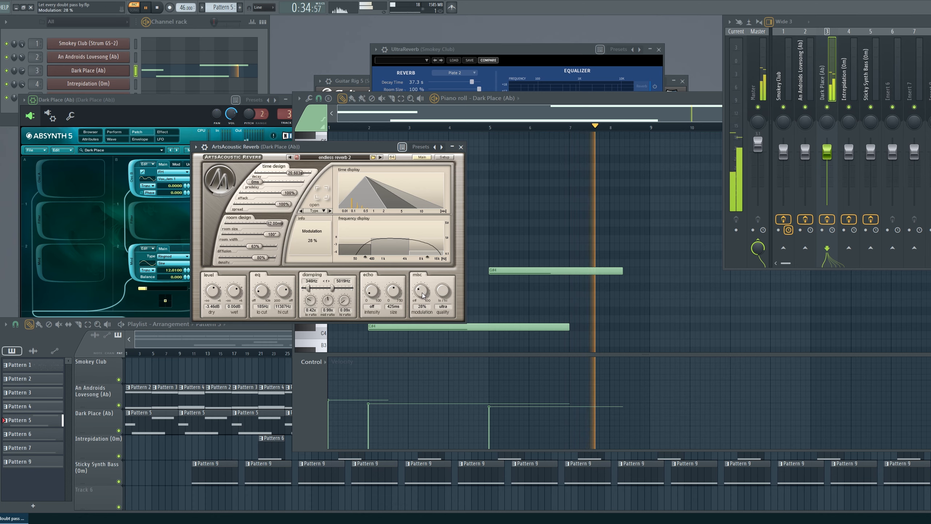
scroll(423, 292, "down", 3)
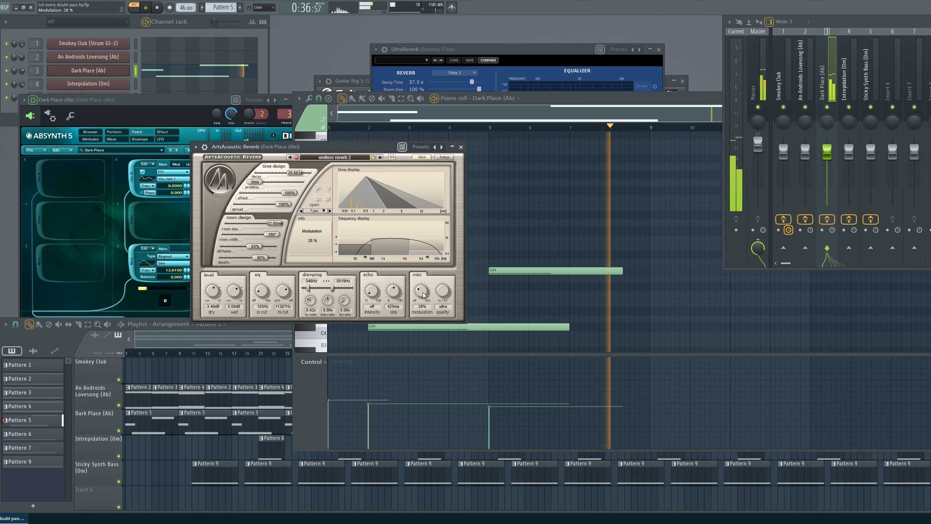
key("space")
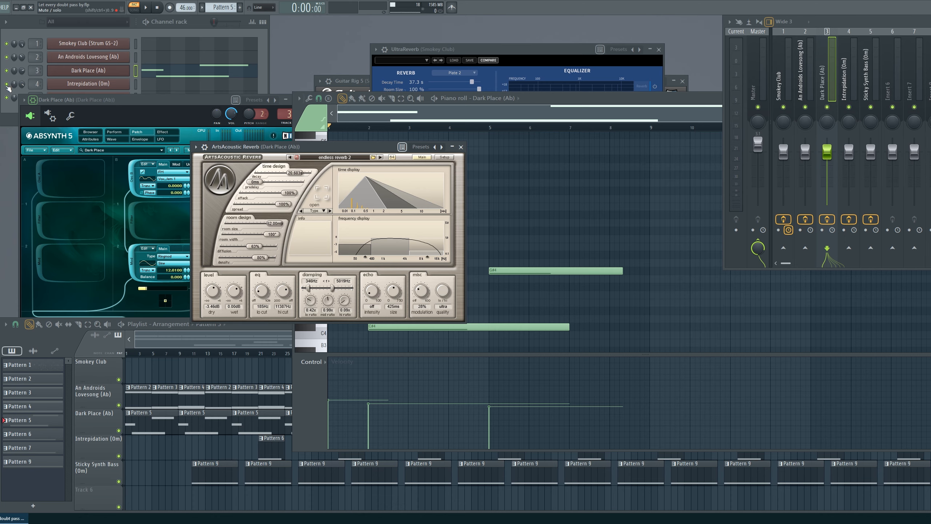
- Pan the Dark Place (Ab) channel to about 86% left, and briefly play Pattern 5 before stopping it
left_click_drag(14, 73, 15, 86)
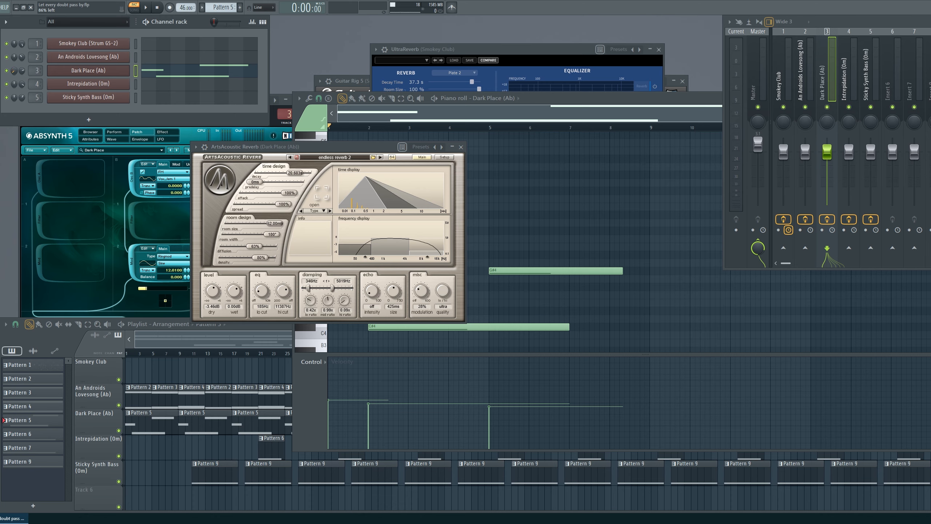
key("space")
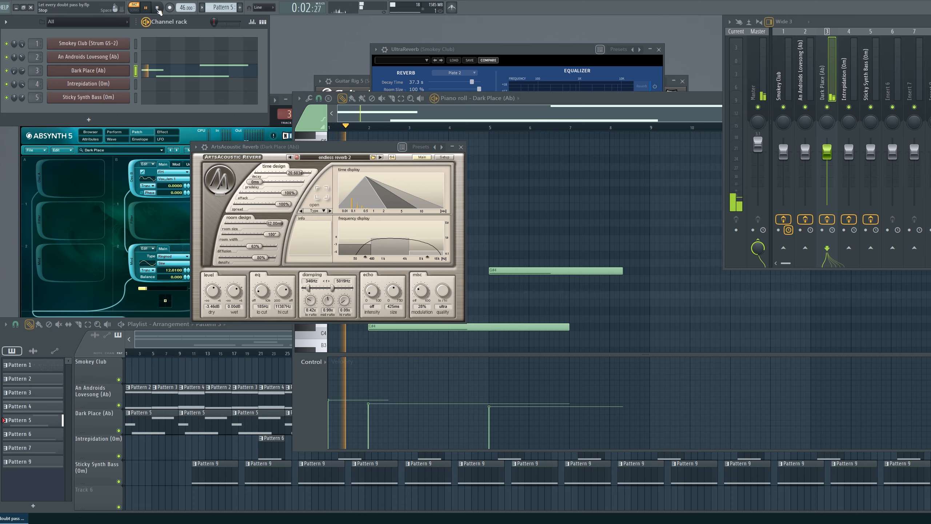
left_click(157, 8)
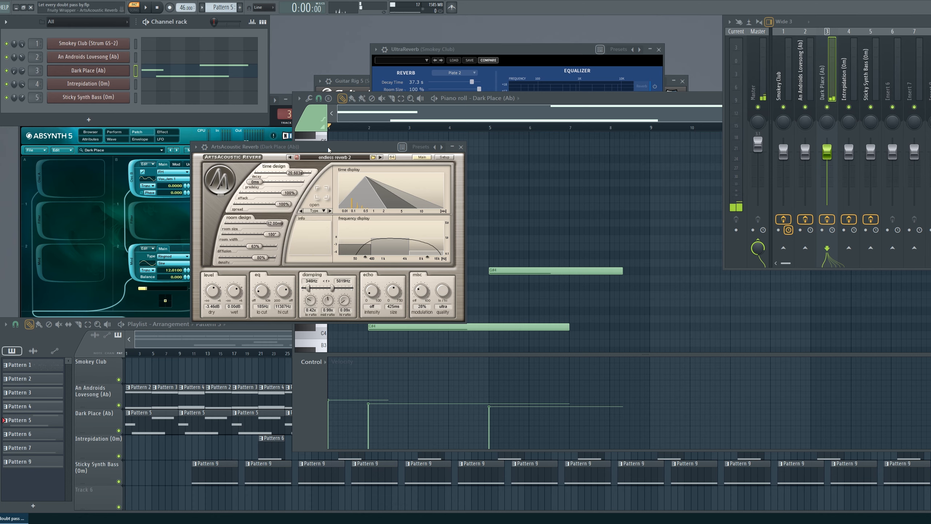
- Close the Dark Place (Ab) track's ArtsAcoustic Reverb window
left_click_drag(328, 147, 438, 149)
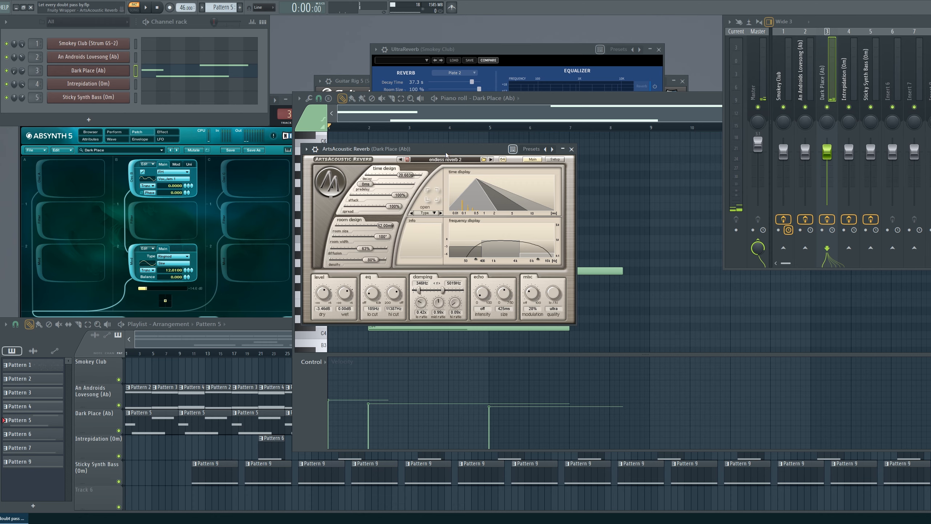
left_click_drag(446, 149, 402, 147)
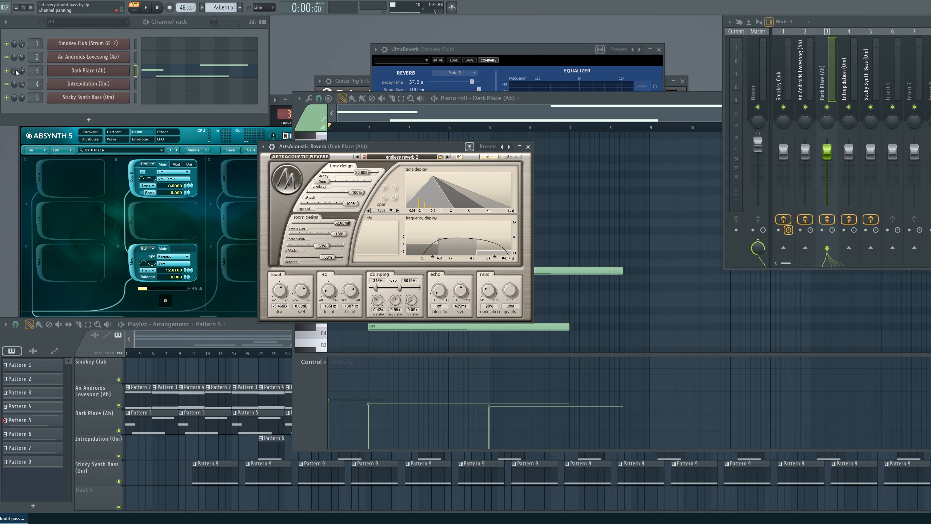
left_click(527, 146)
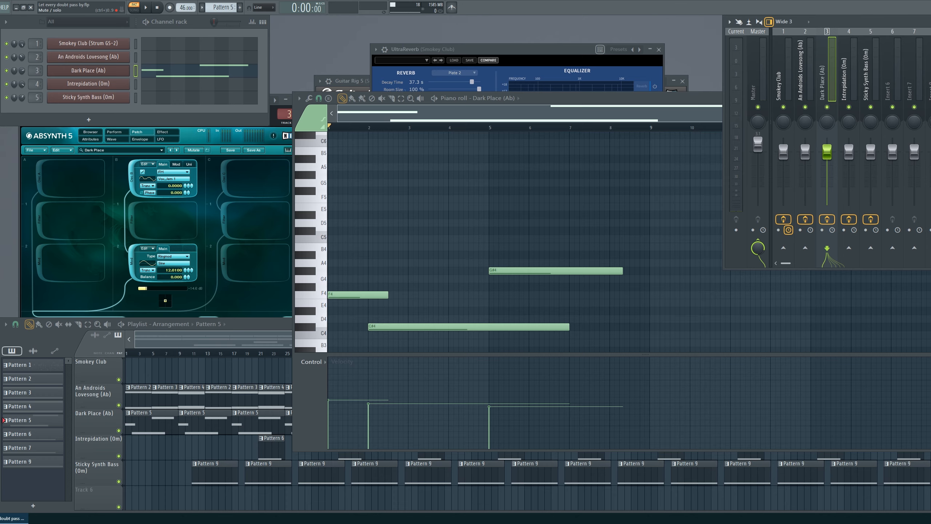
- Play the Dark Place (Ab) pattern with its lower notes in view in the piano roll, and stop it
key("space")
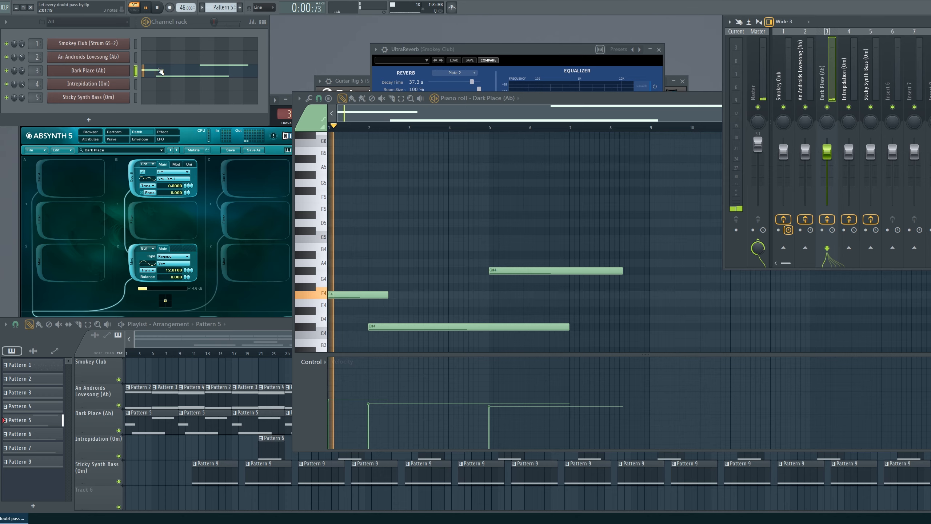
left_click(475, 112)
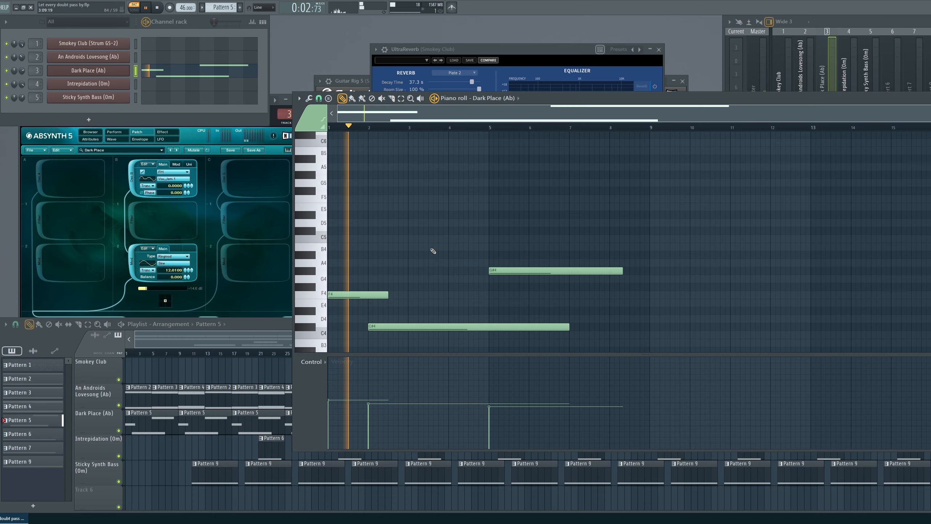
scroll(431, 254, "down", 2)
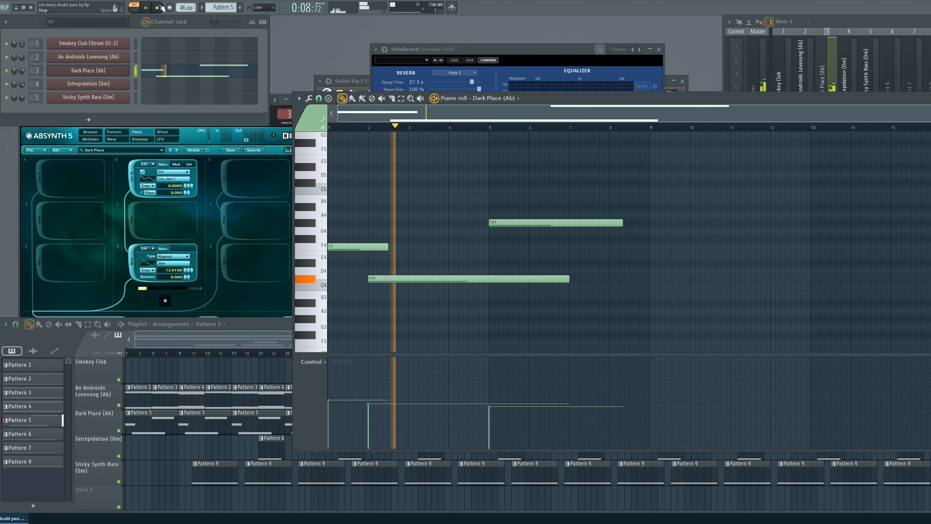
key("space")
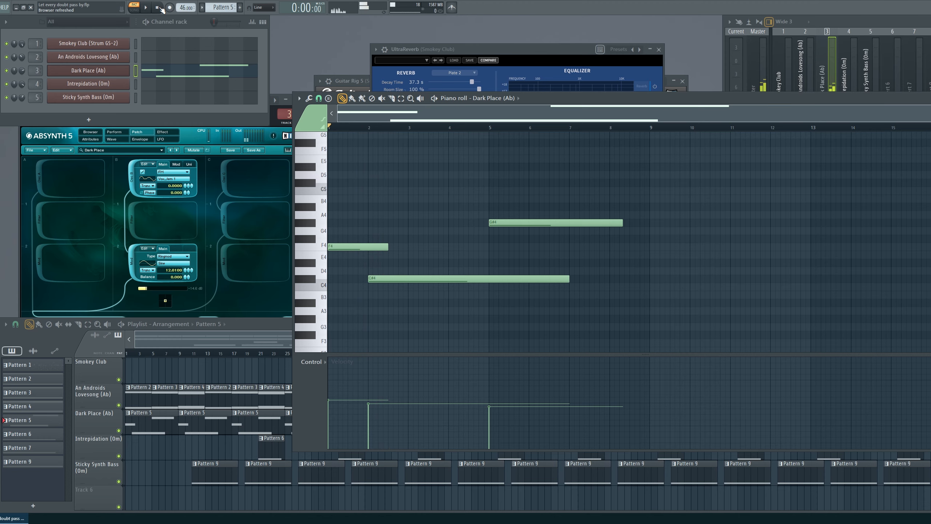
- Select Pattern 2 from the playlist and open An Androids Lovesong (Ab)'s notes and its Absynth 5 instrument
left_click(168, 461)
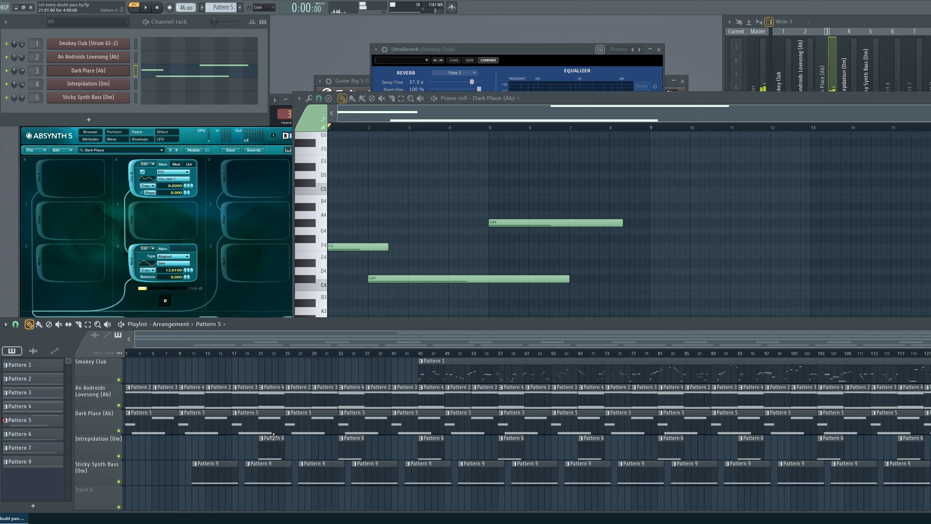
left_click(142, 387)
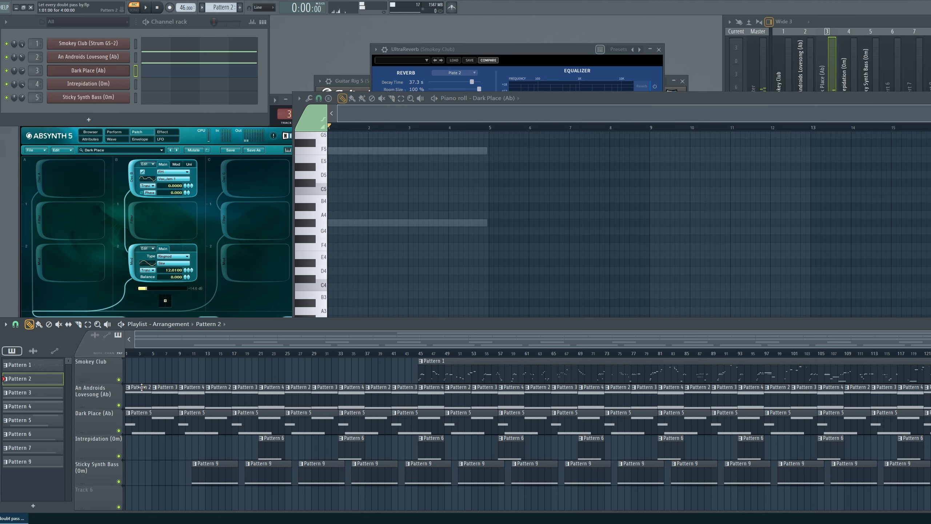
left_click(150, 58)
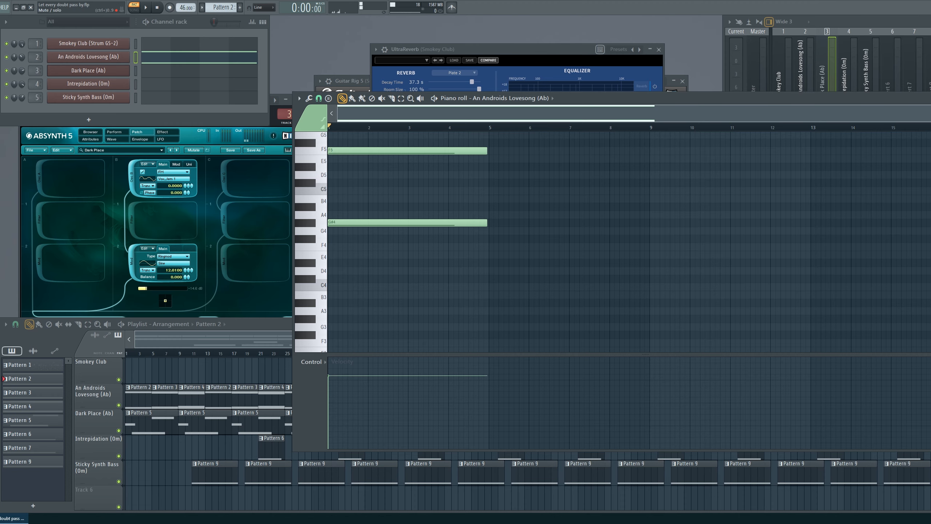
left_click(96, 59)
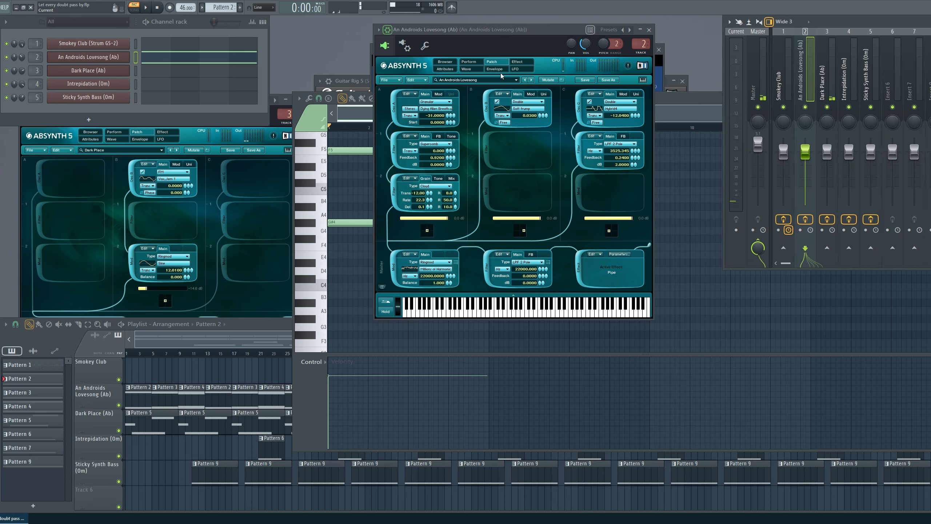
- Play Pattern 2, open the An Androids Lovesong (Ab) track's ArtsAcoustic Reverb beside its Absynth 5 window, and stop playback
left_click(146, 8)
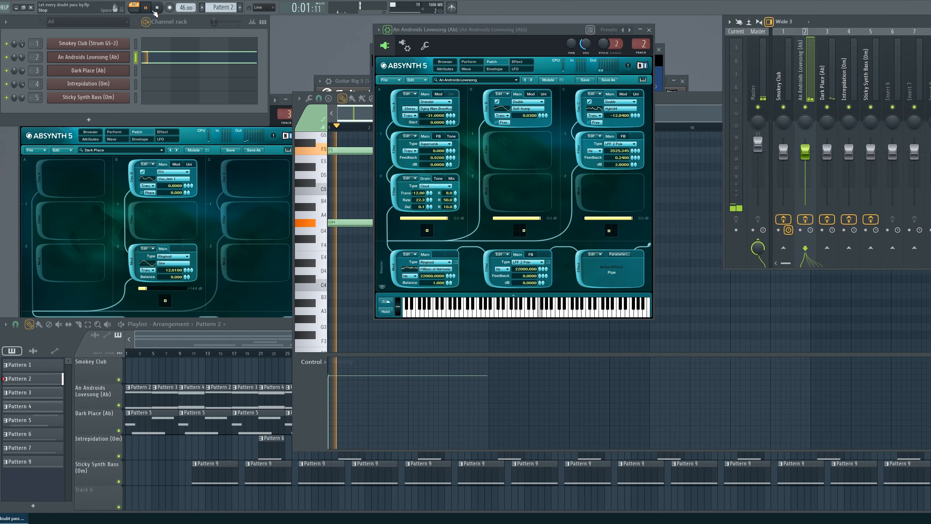
left_click_drag(535, 32, 461, 44)
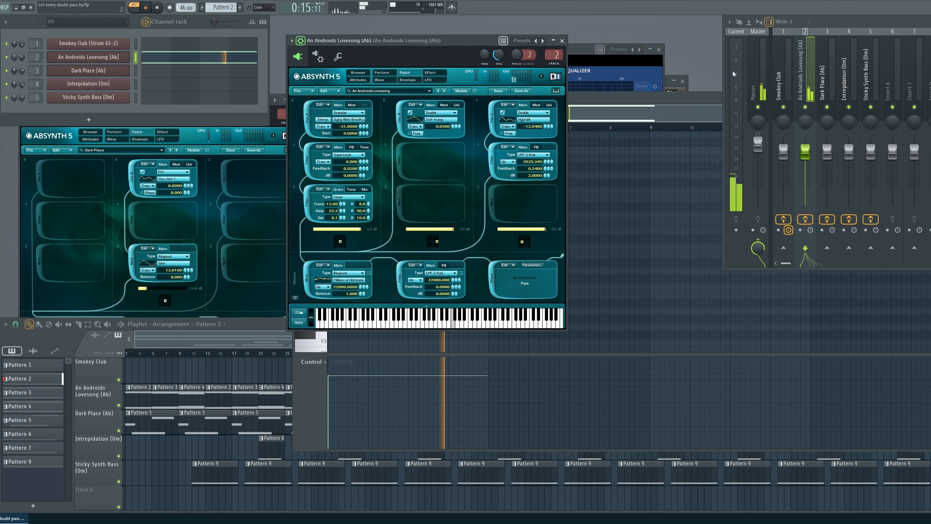
left_click(930, 44)
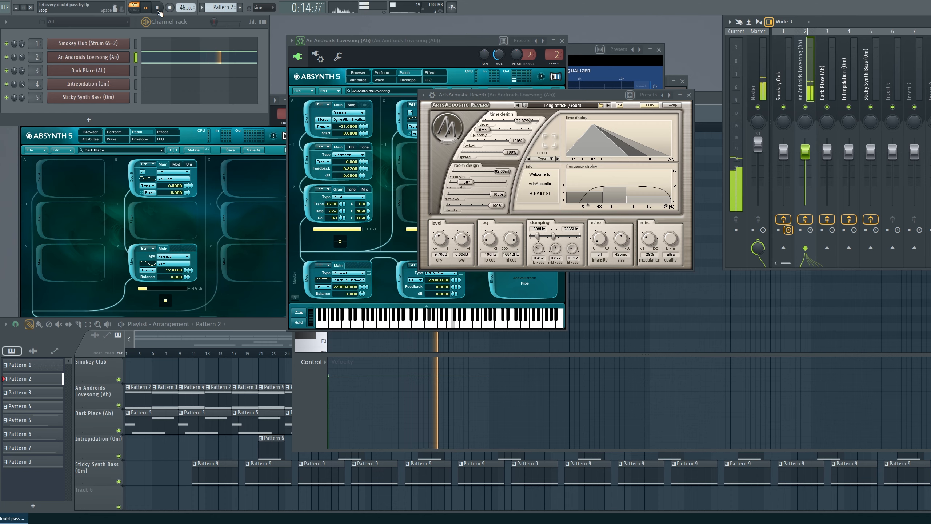
left_click(158, 12)
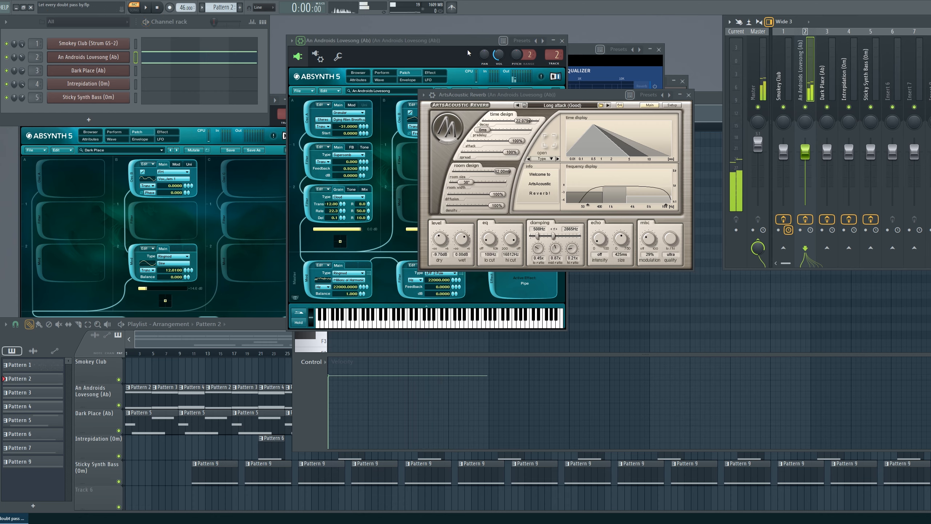
- Close the open instrument and effect windows, including Absynth 5, Passive EQ, UltraReverb, Guitar Rig 5 and ArtsAcoustic Reverb, and bring the playlist forward
left_click_drag(568, 98, 553, 190)
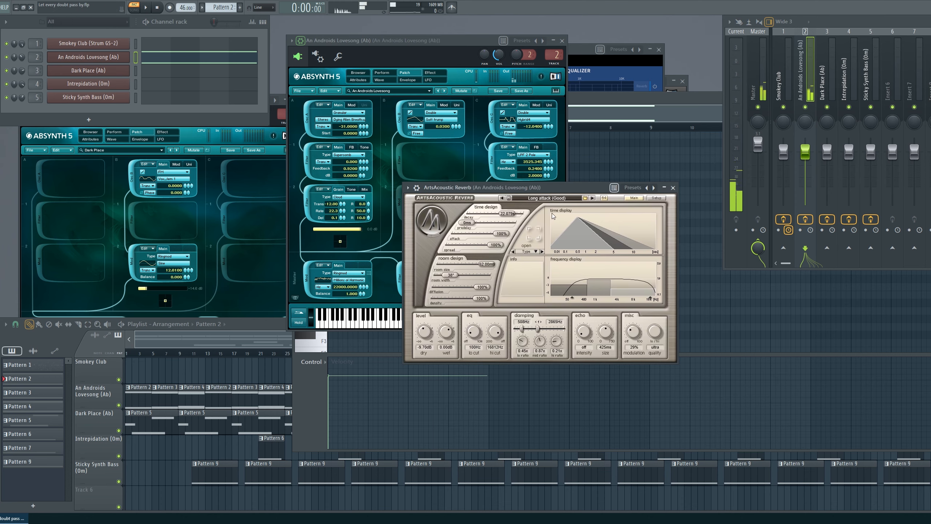
left_click_drag(570, 189, 548, 191)
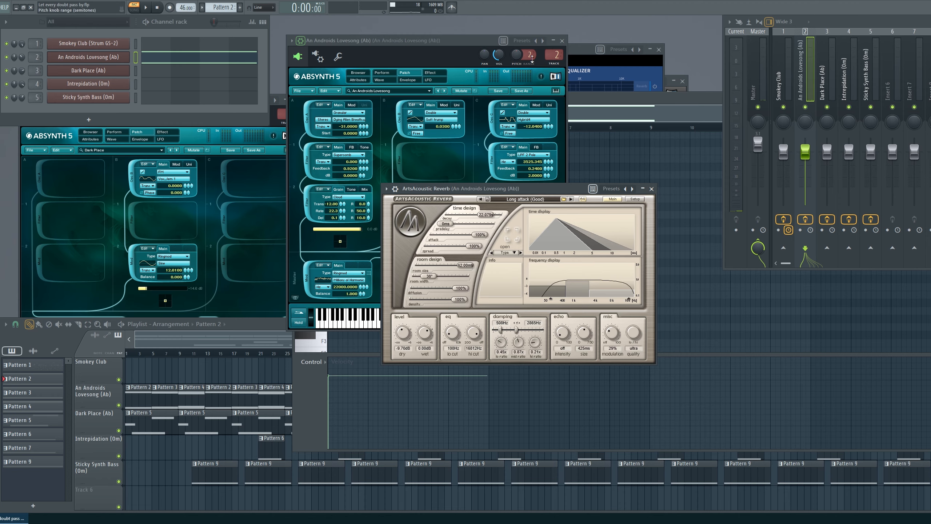
left_click(562, 41)
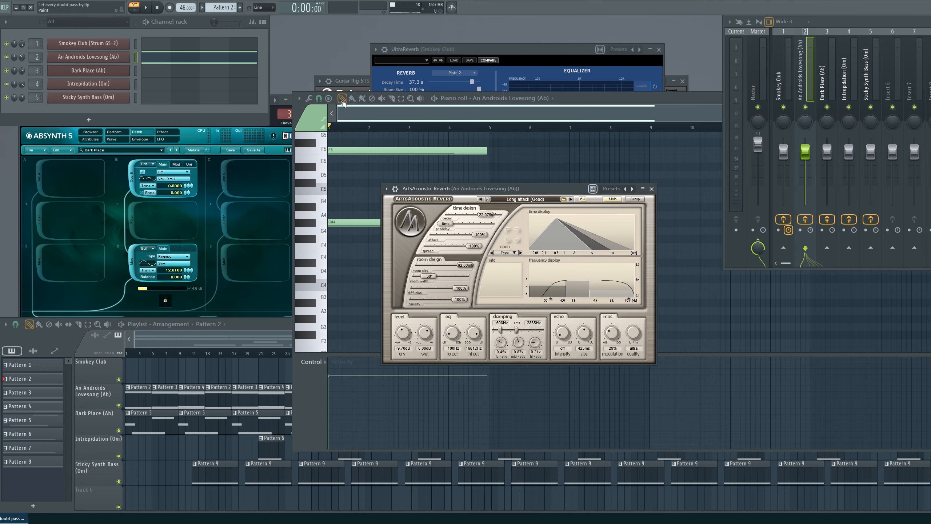
left_click(280, 131)
left_click(294, 99)
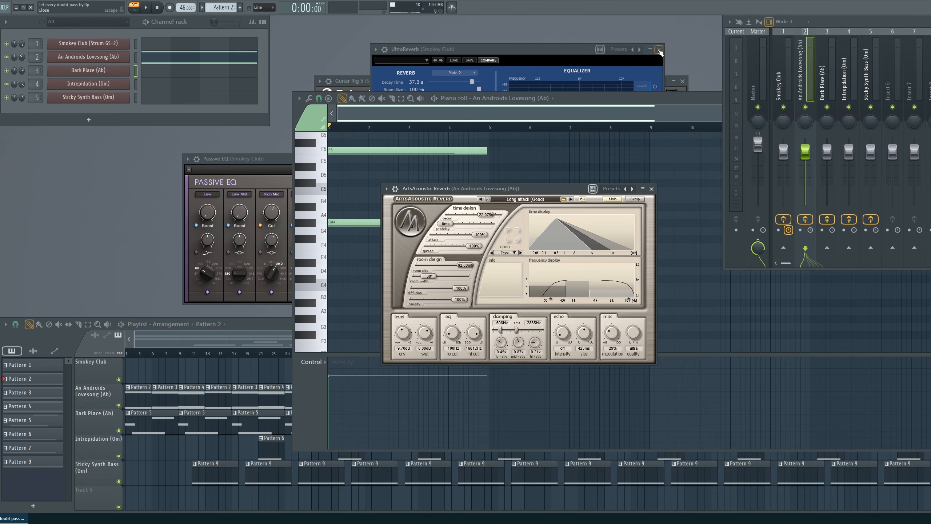
left_click(659, 49)
left_click(527, 159)
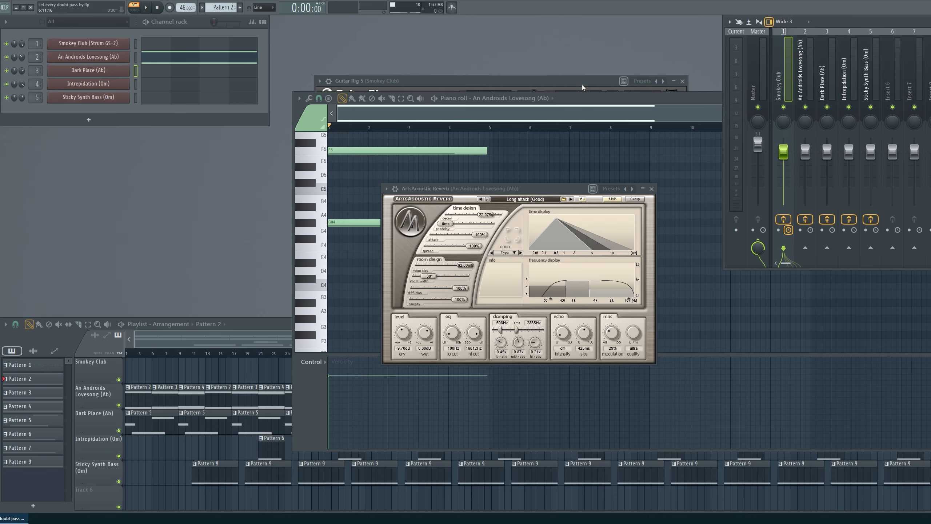
left_click(682, 81)
left_click(652, 188)
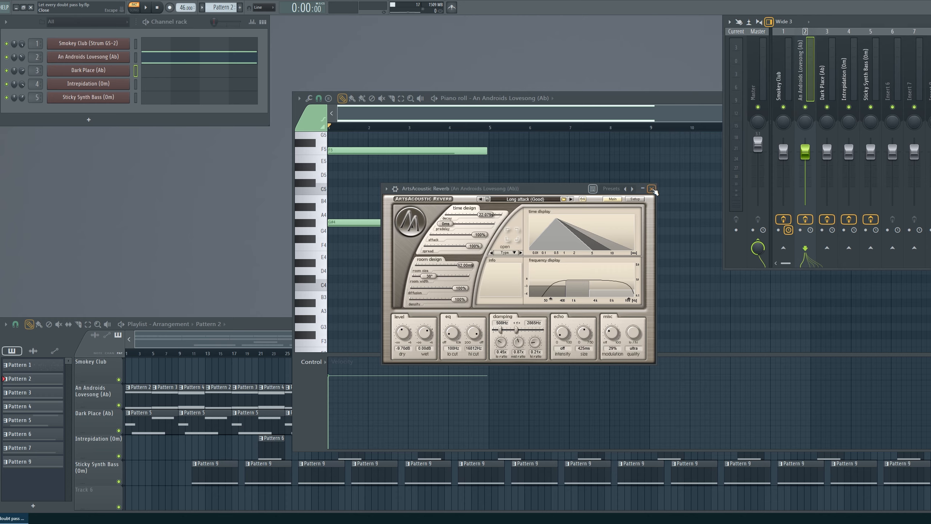
left_click(229, 448)
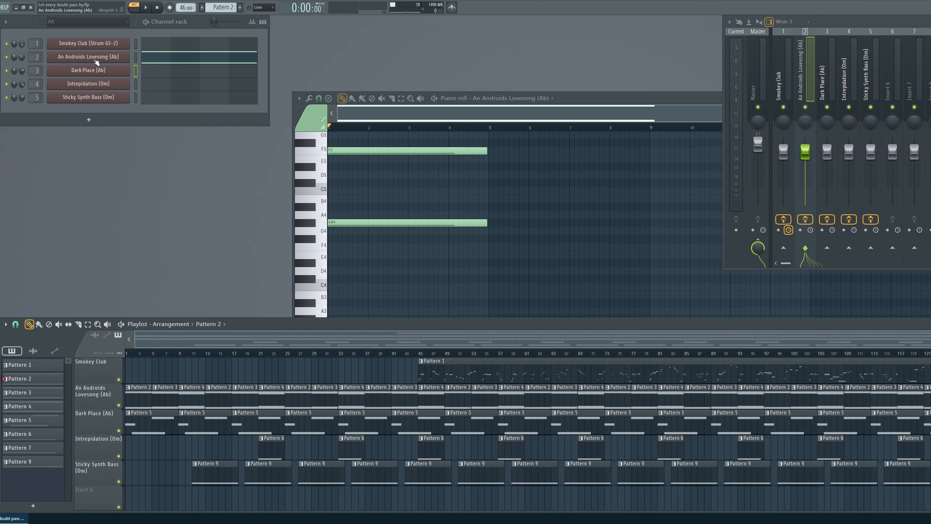
- Open the Absynth 5 and Omnisphere instruments of An Androids Lovesong (Ab) and Intrepidation (Om), and return to Absynth 5
left_click(96, 58)
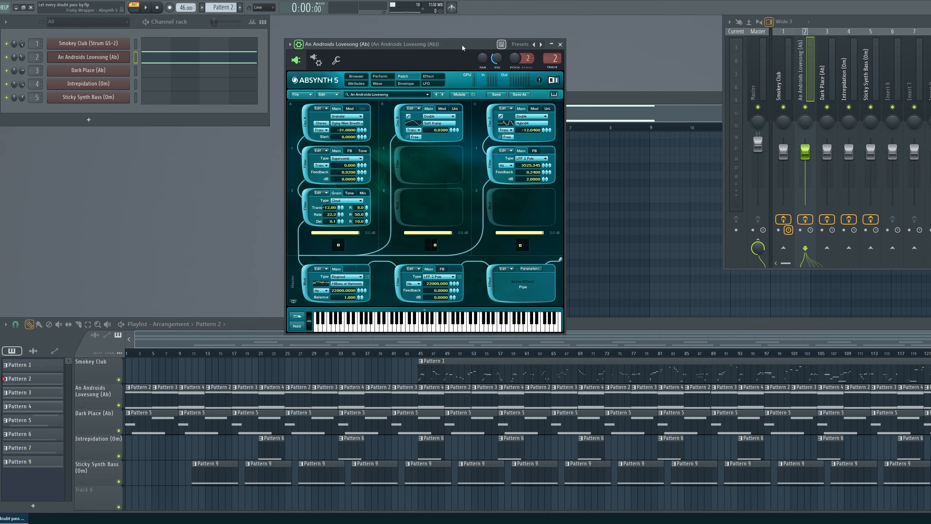
left_click(109, 85)
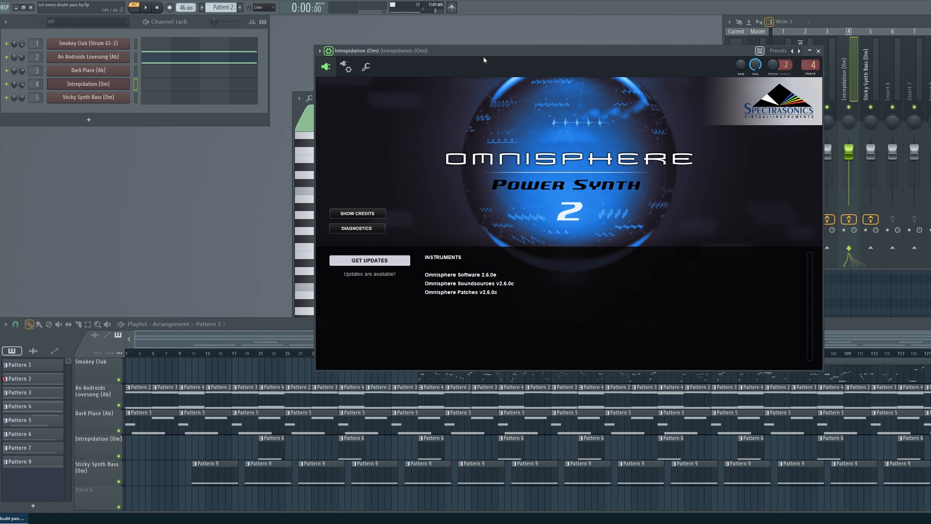
left_click_drag(483, 60, 190, 141)
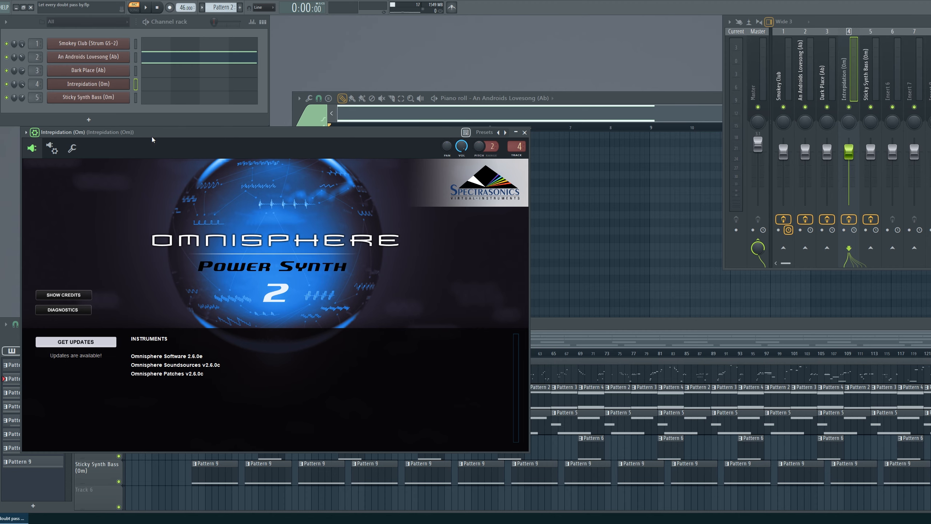
left_click(98, 58)
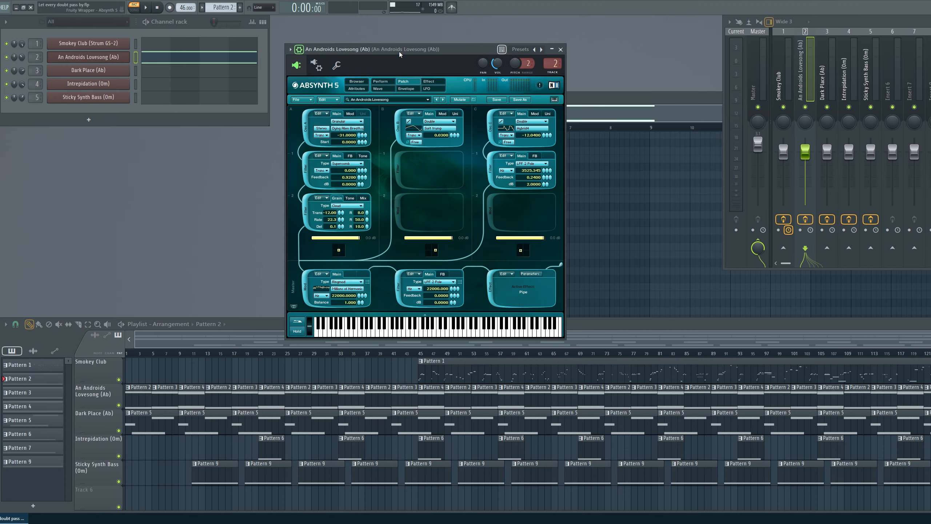
left_click_drag(456, 50, 447, 41)
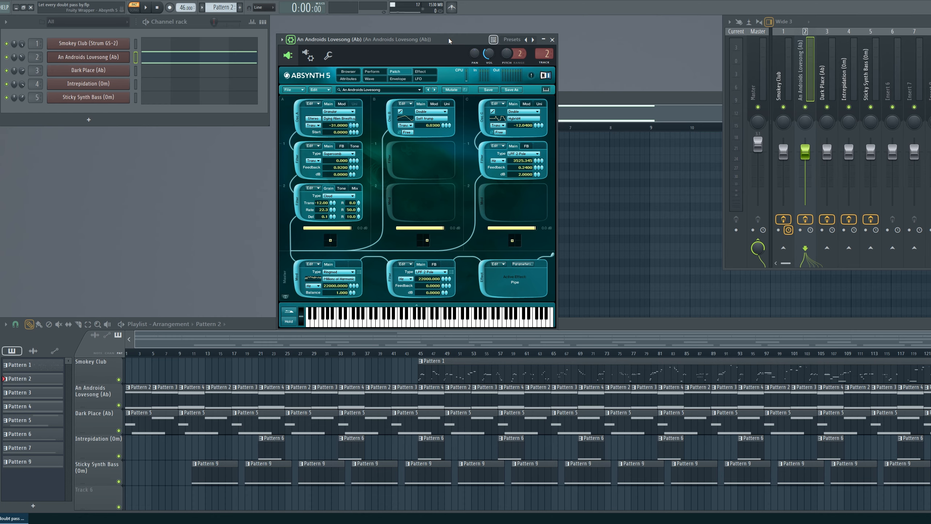
left_click_drag(449, 38, 452, 42)
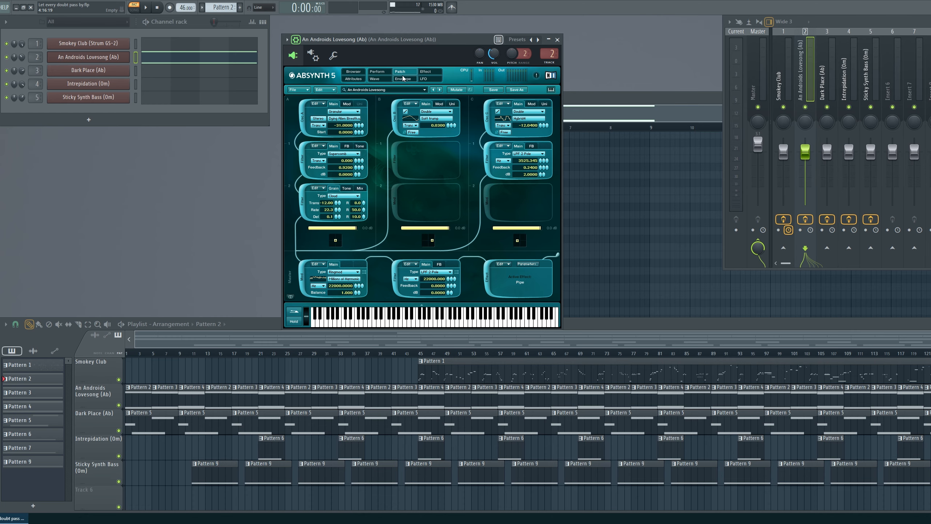
- Review An Androids Lovesong's Perform, Wave, Envelope, LFO and Effect pages in Absynth 5, and return to its Patch page
left_click(384, 74)
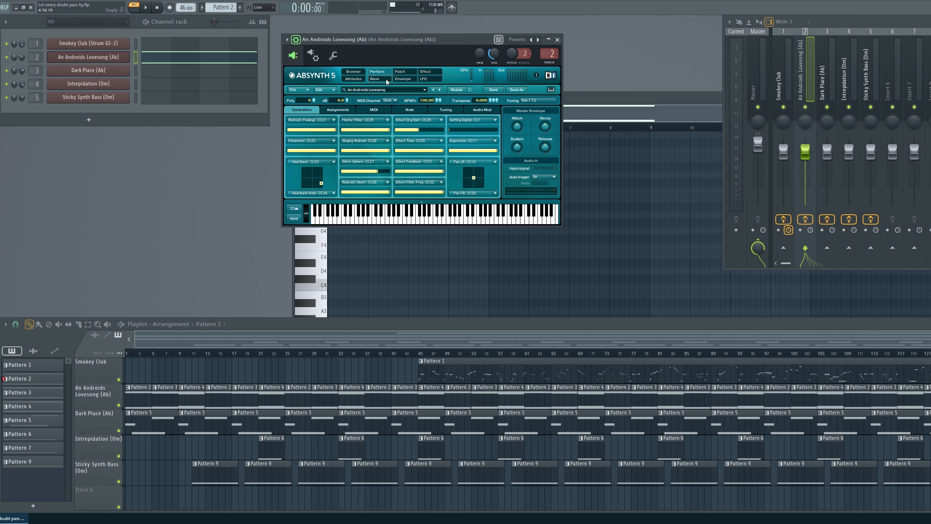
left_click(387, 80)
left_click(407, 79)
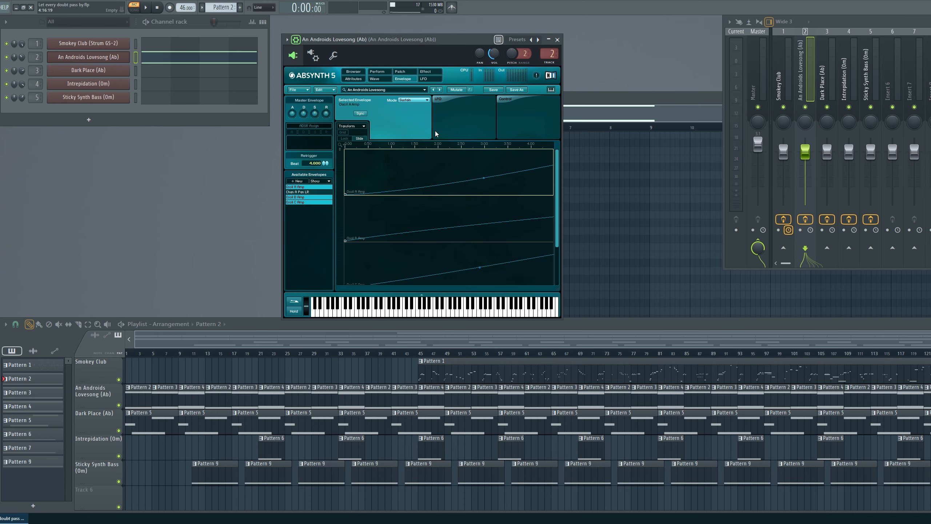
left_click_drag(438, 143, 438, 171)
left_click(437, 80)
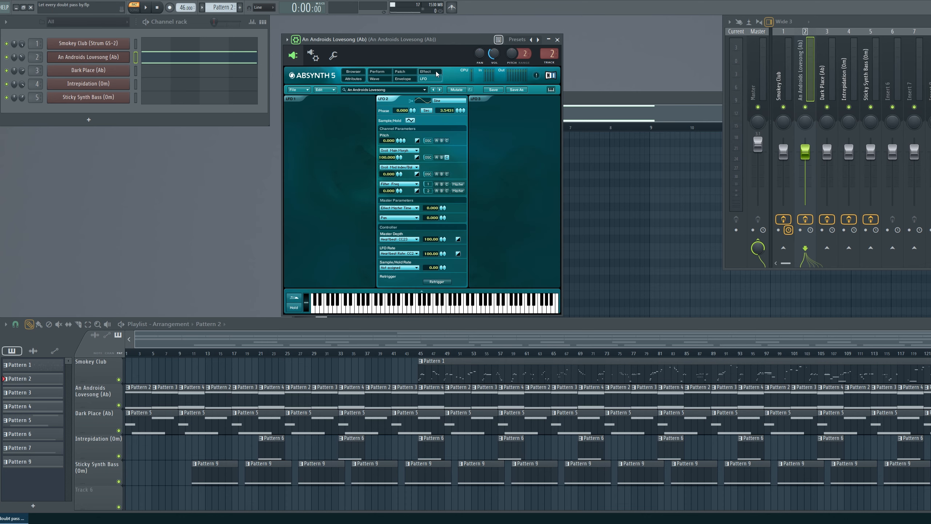
left_click(436, 73)
left_click(405, 73)
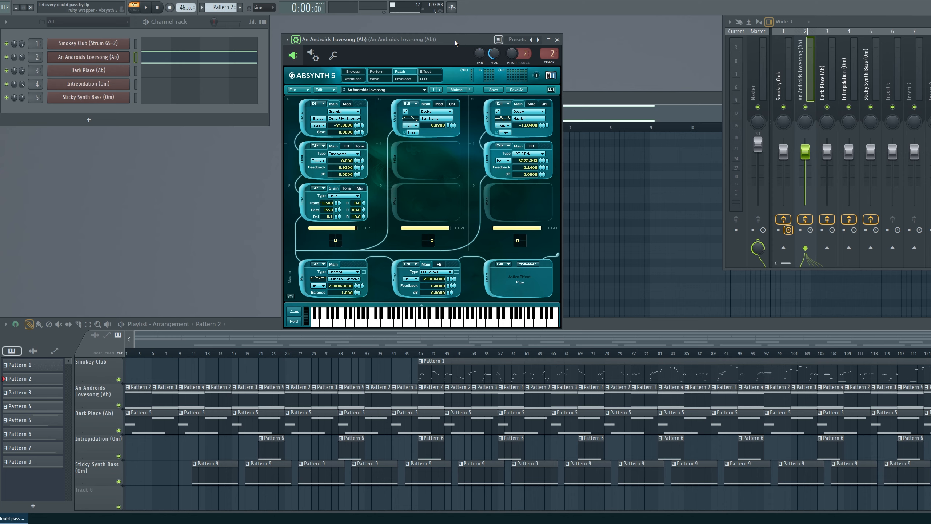
- Open the An Androids Lovesong (Ab) track's ArtsAcoustic Reverb and place it beside the Absynth 5 window
left_click(930, 48)
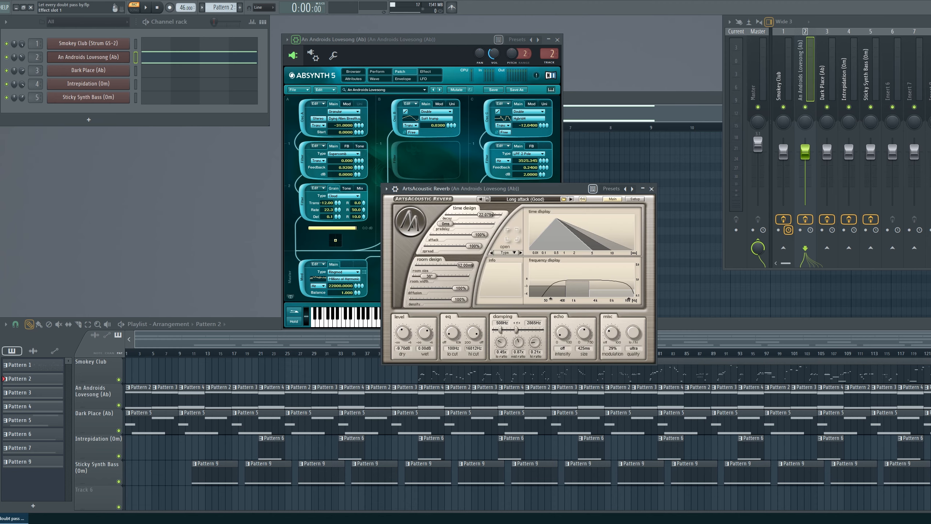
left_click_drag(538, 189, 729, 75)
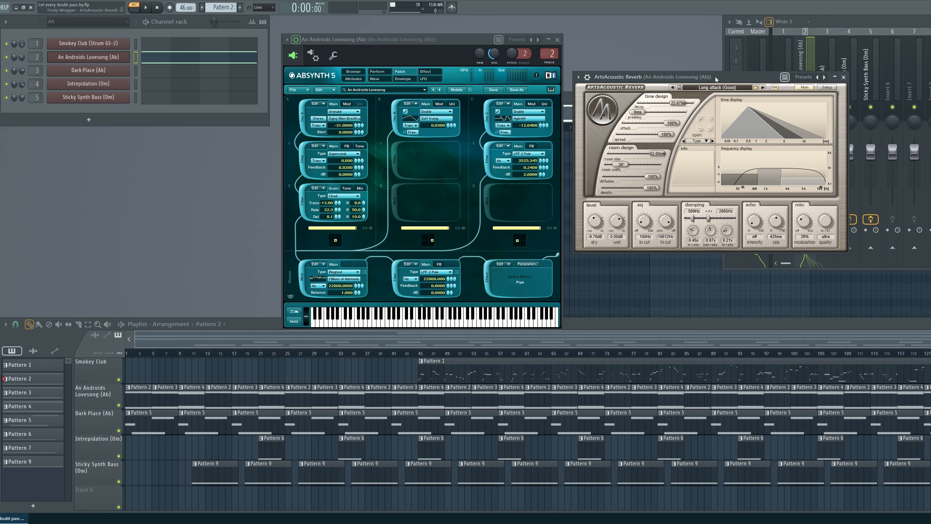
left_click(454, 39)
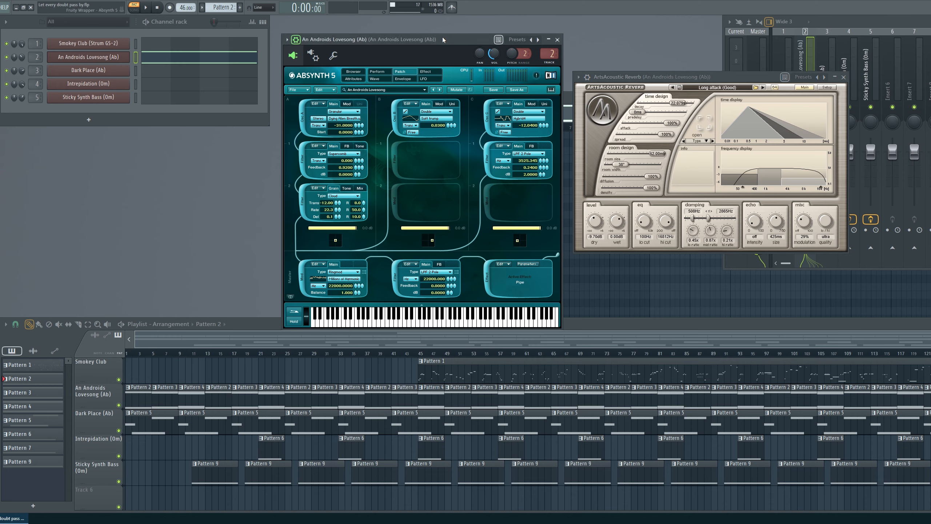
- Open the Intrepidation (Om) channel's Omnisphere instrument, view its full Patch Browser, and return to the patch's main page
left_click(105, 84)
left_click_drag(298, 132, 312, 156)
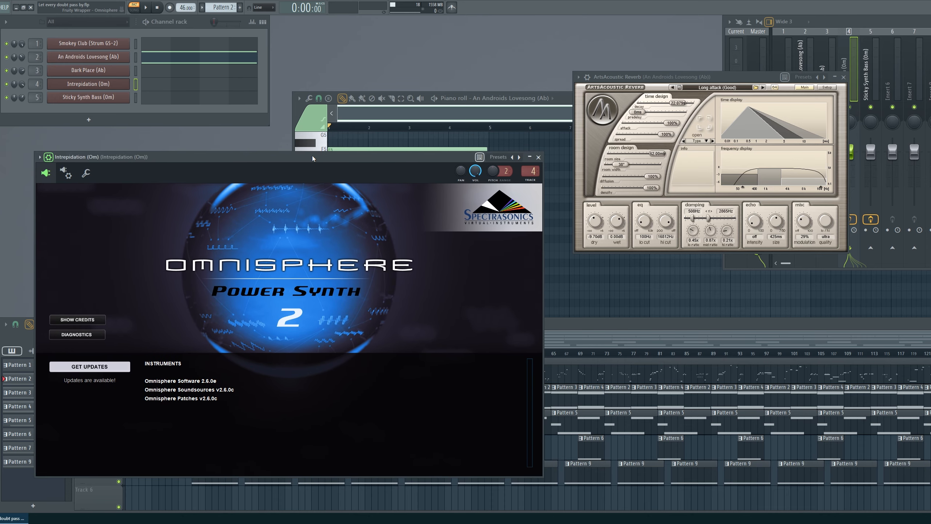
left_click(308, 262)
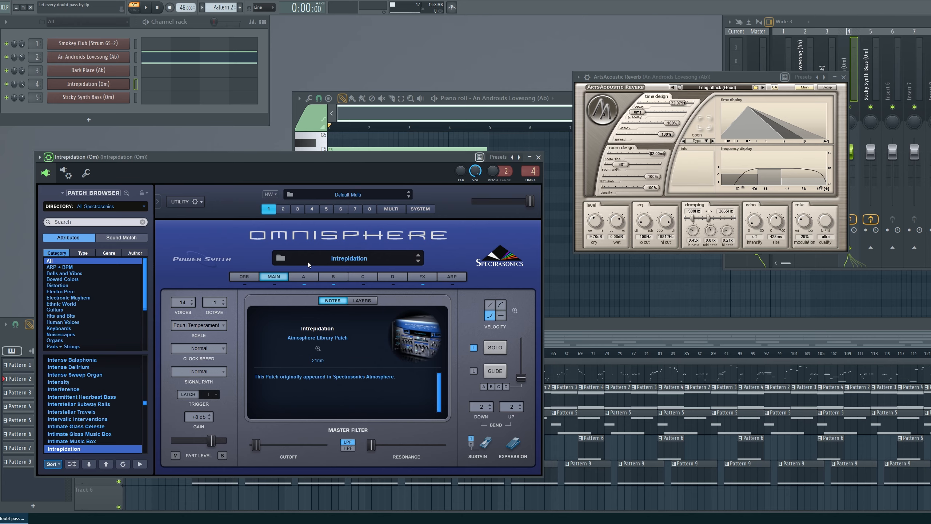
left_click(125, 192)
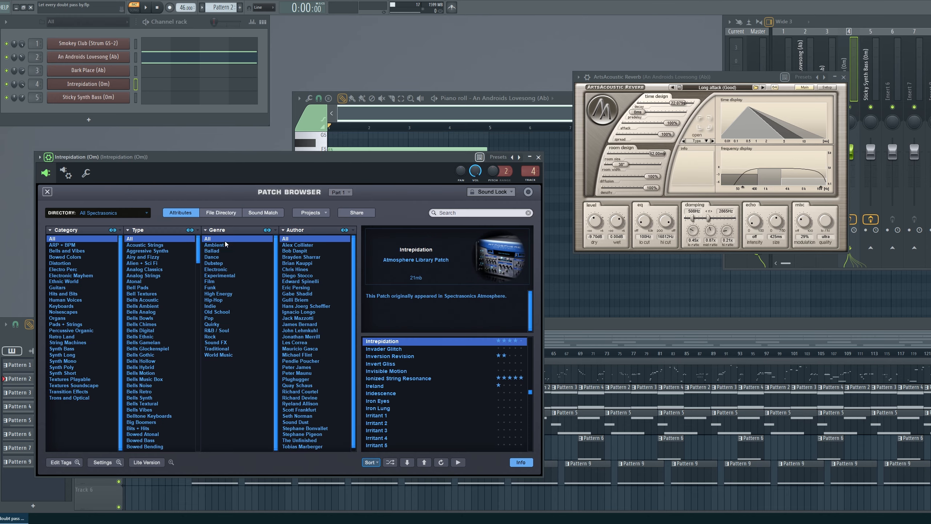
left_click(45, 192)
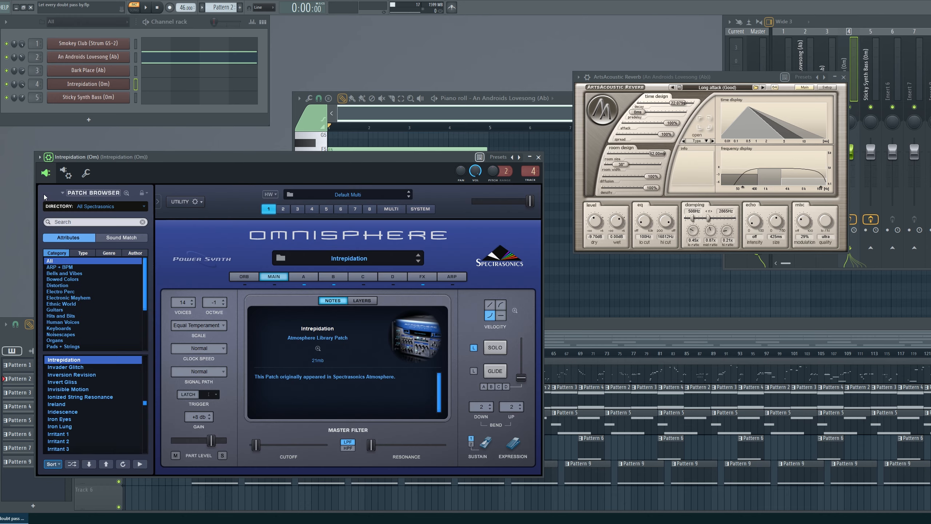
- Compare the oscillator settings of layers A and B in the Intrepidation patch, and return to layer A
left_click(311, 278)
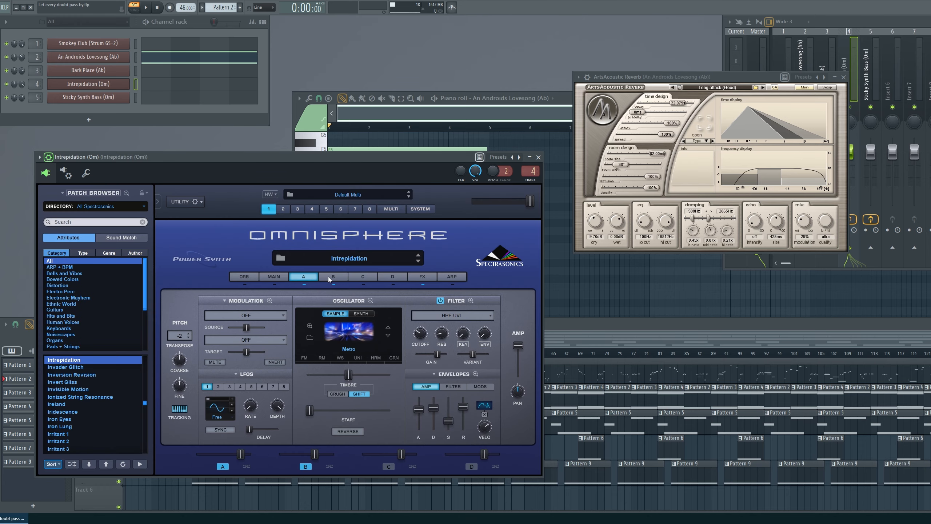
left_click(328, 276)
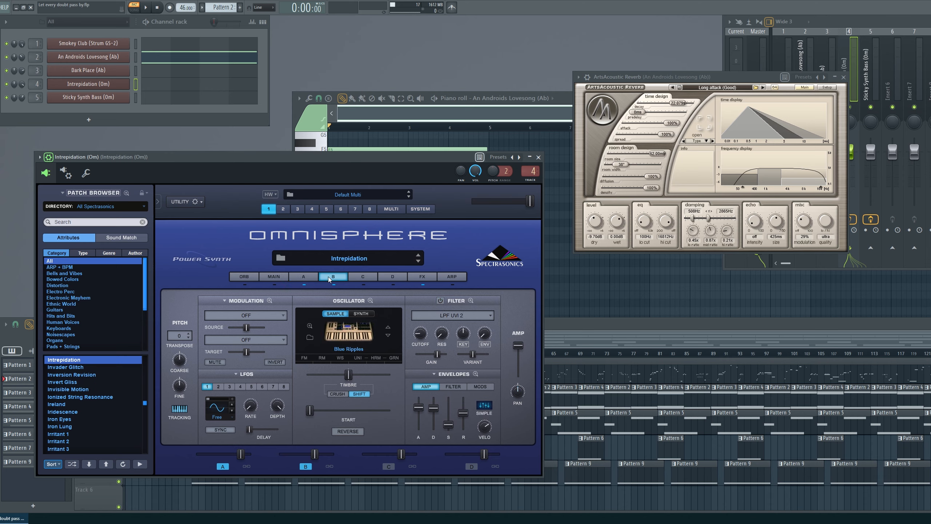
left_click(308, 280)
- Switch layer A's oscillator to Synth, look through its Classic Waveforms and Digital Wavetables categories, and return the oscillator to Sample
left_click(358, 315)
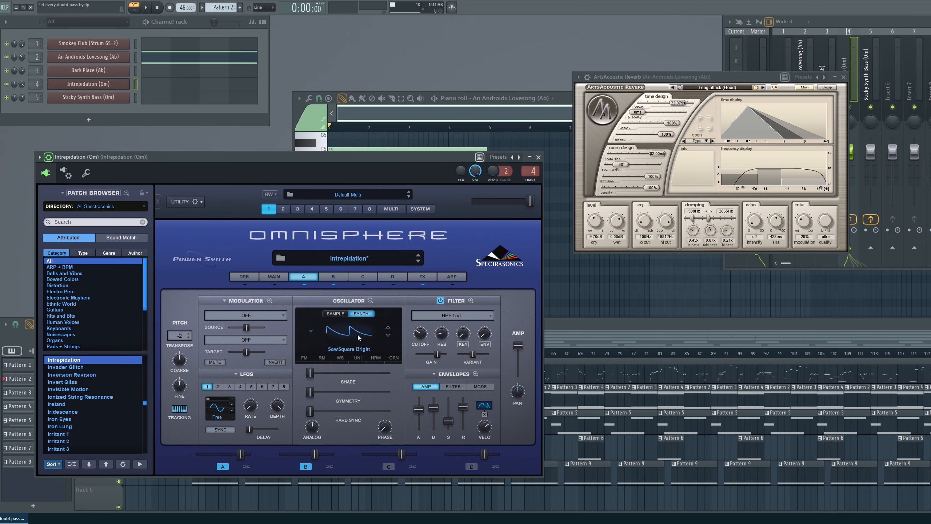
left_click(360, 339)
mouse_move(374, 392)
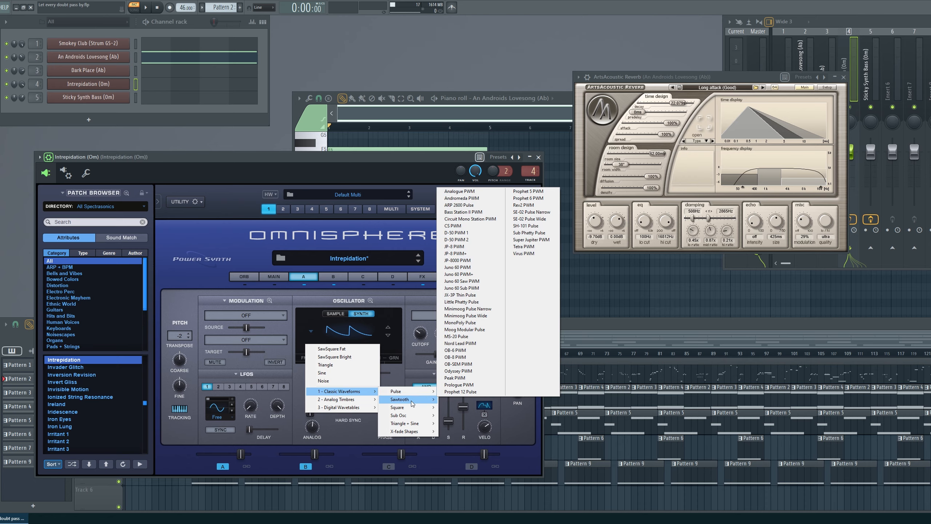
mouse_move(411, 403)
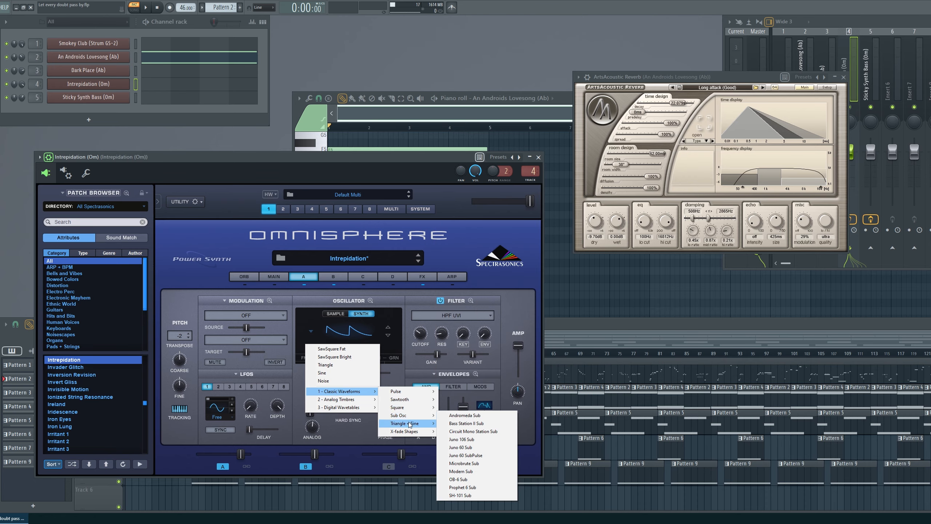
mouse_move(410, 424)
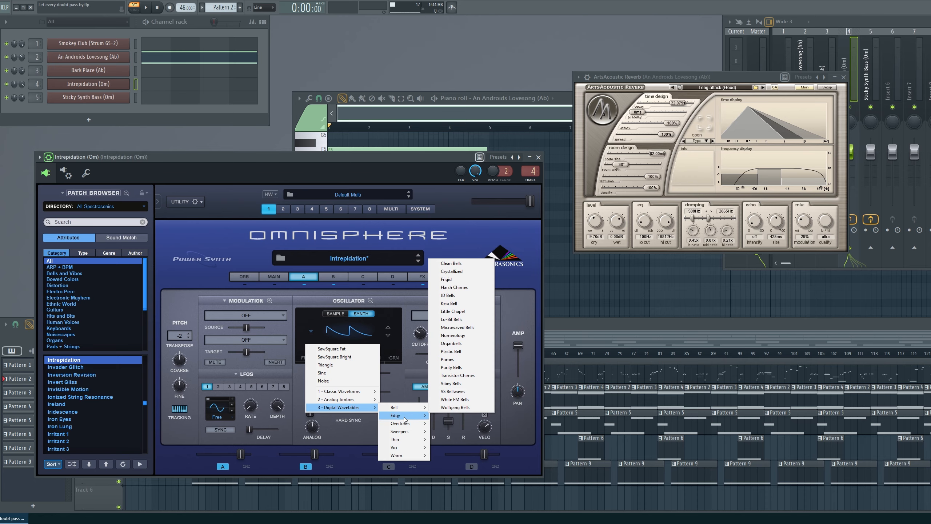
mouse_move(405, 447)
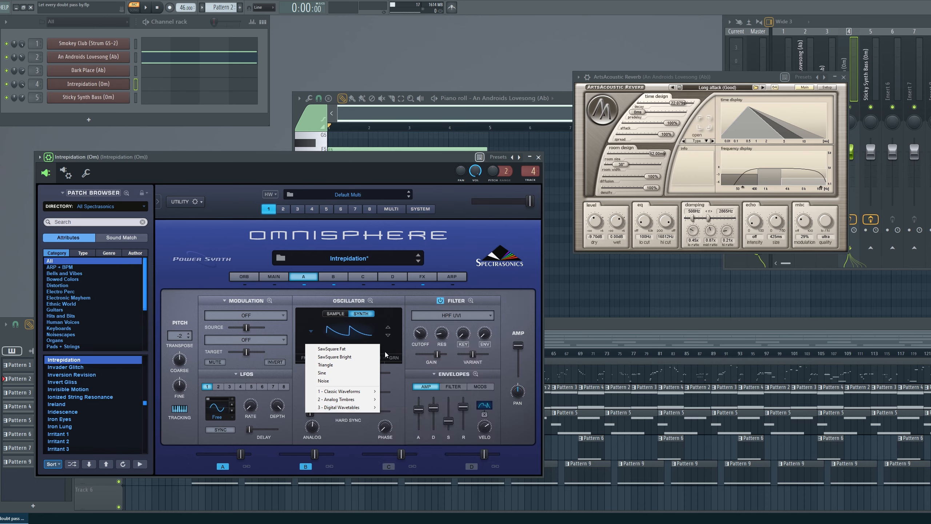
left_click(335, 313)
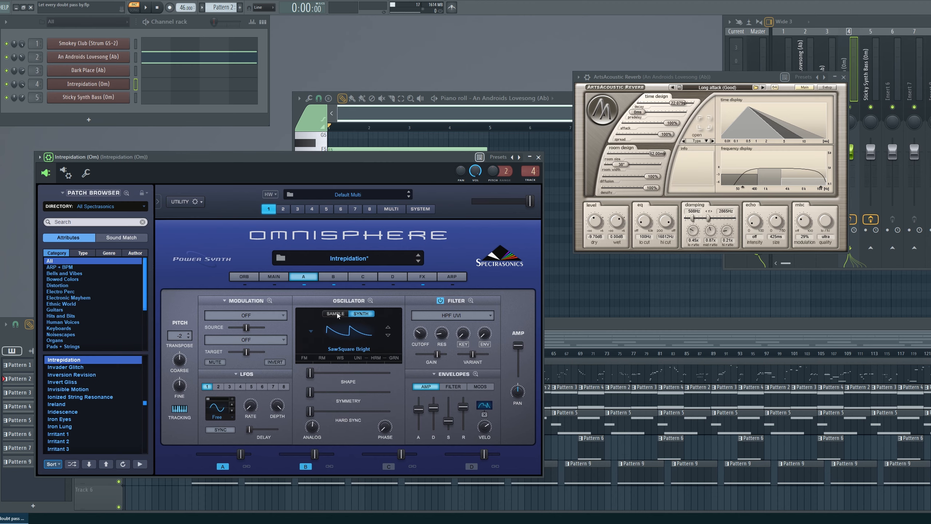
left_click(335, 313)
- Open the Soundsource Browser for layer A's sample and show the beginning of the soundsource list
left_click(371, 331)
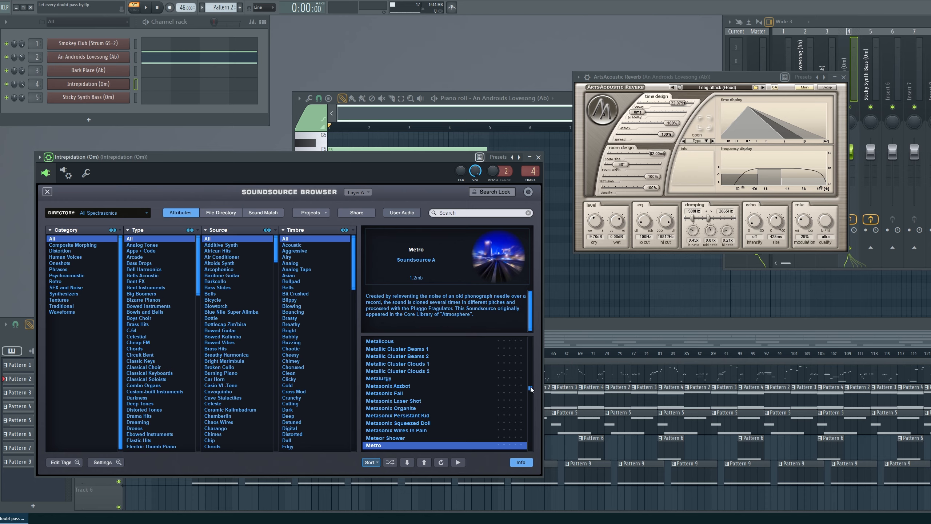
left_click_drag(530, 388, 533, 317)
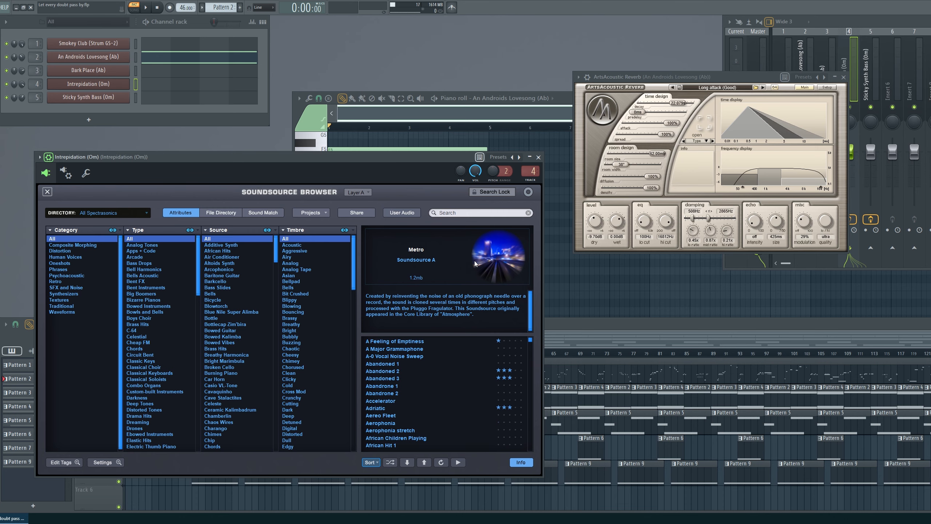
left_click_drag(411, 159, 428, 137)
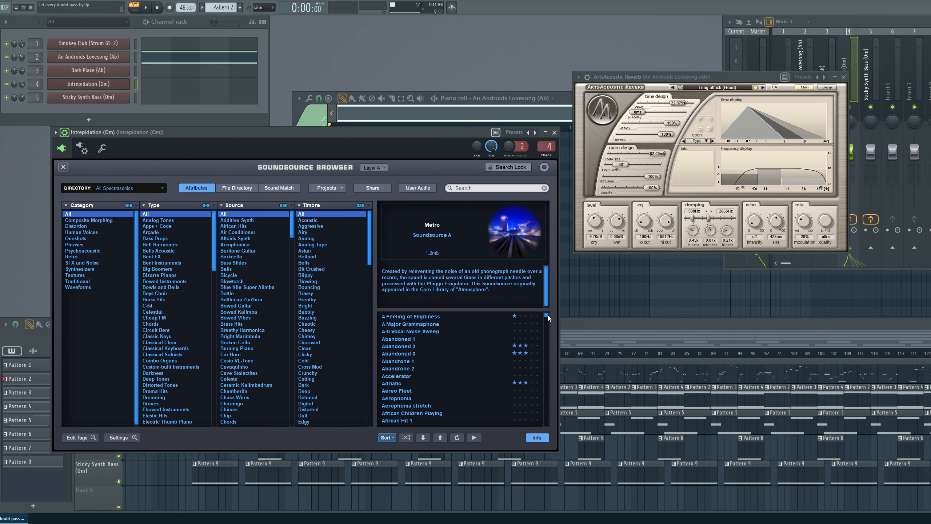
- Browse the soundsource list down to the Moog entries, return to layer A, and put the ArtsAcoustic Reverb window away
left_click_drag(548, 315, 547, 369)
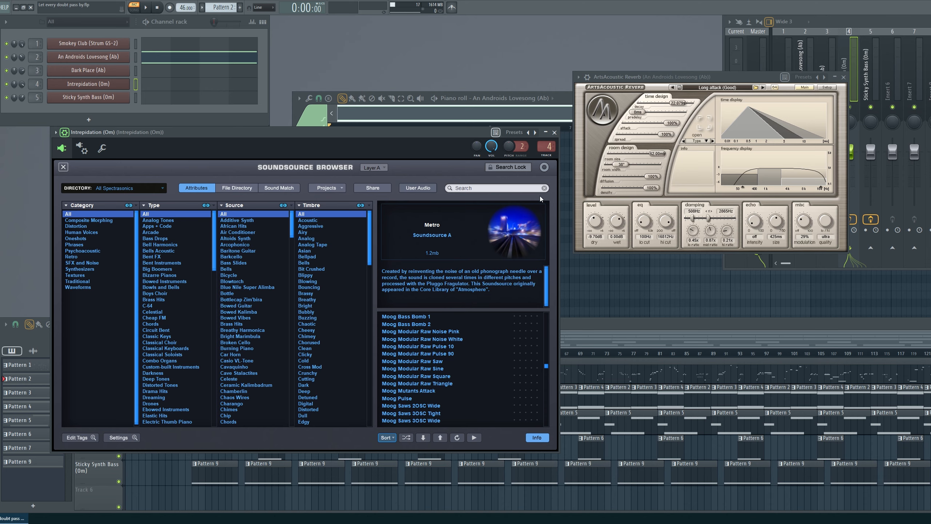
left_click(63, 167)
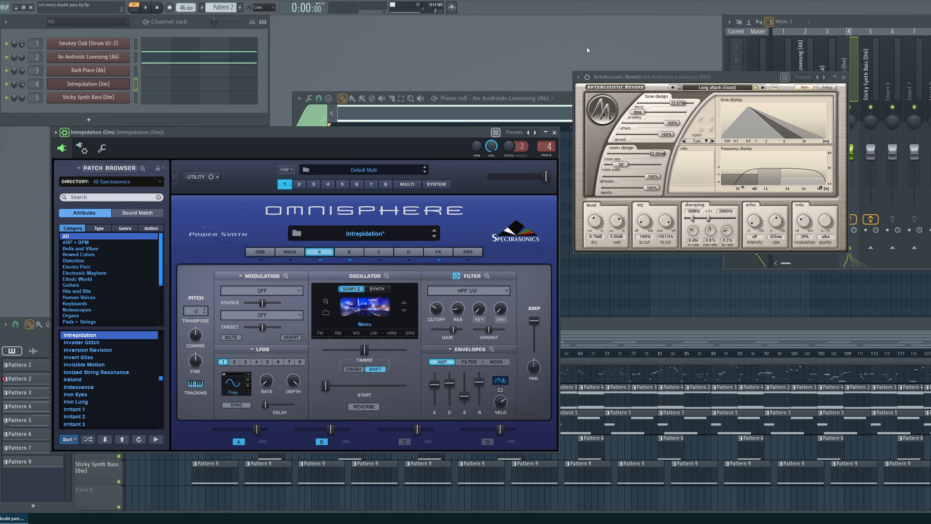
left_click_drag(627, 72, 626, 133)
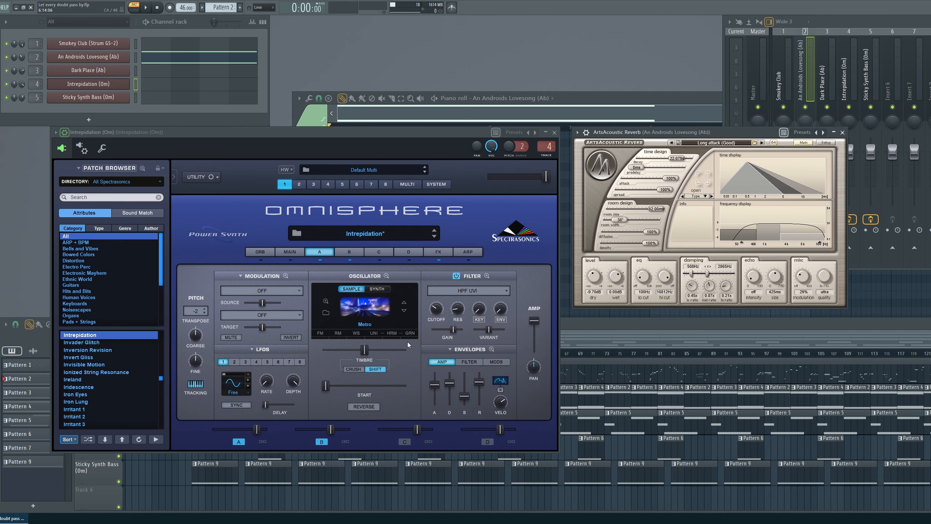
left_click(362, 444)
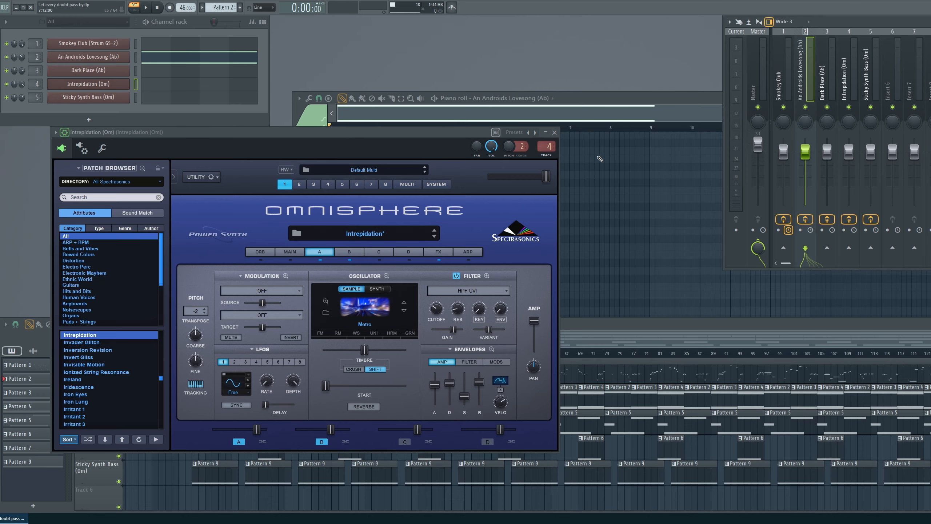
- Open Pattern 6 of the Intrepidation channel in the piano roll and play it with the mixer in view
left_click(439, 117)
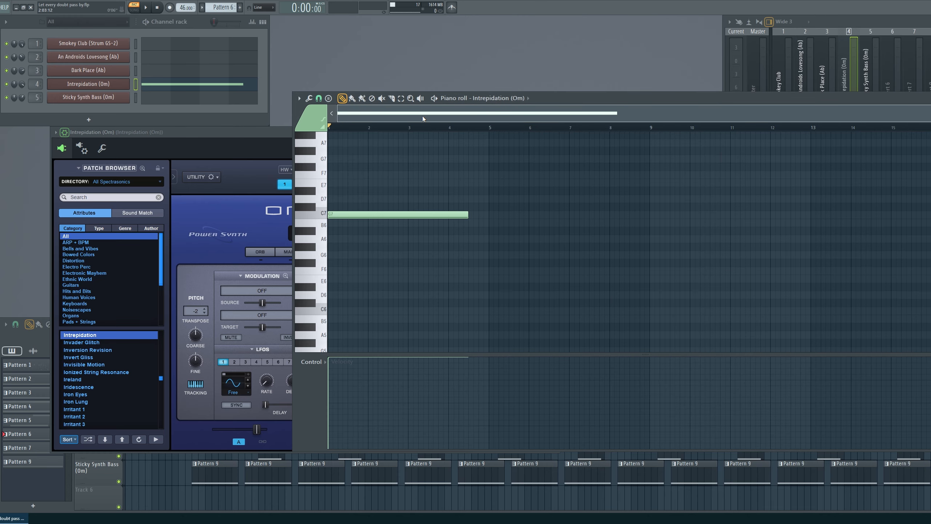
left_click(269, 131)
left_click(372, 117)
key("F9")
key("space")
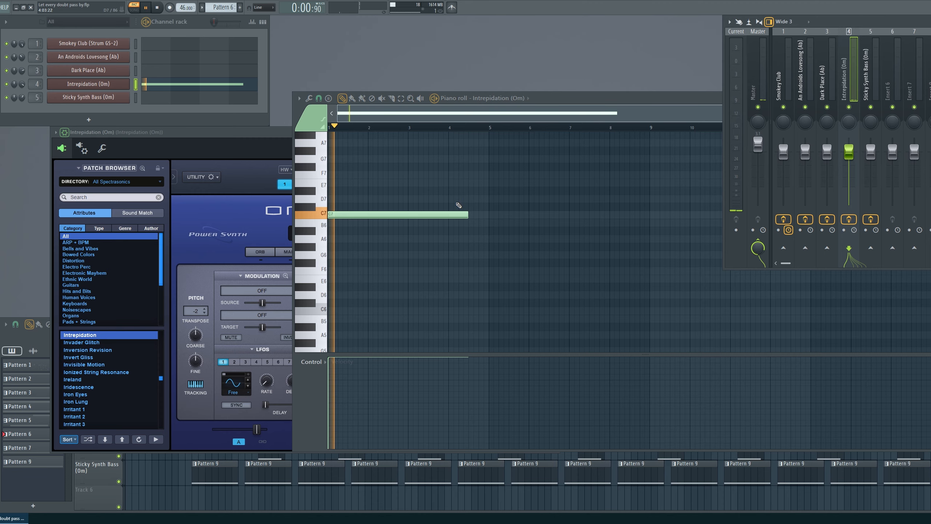
- Review layer A of the Intrepidation patch while the pattern plays, stop playback, and switch to layer B
left_click(269, 132)
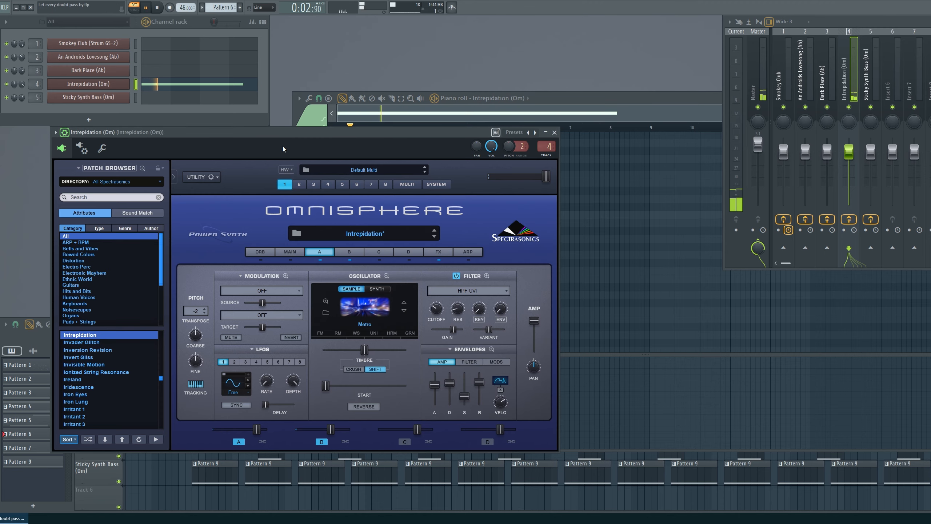
left_click(336, 253)
left_click(329, 253)
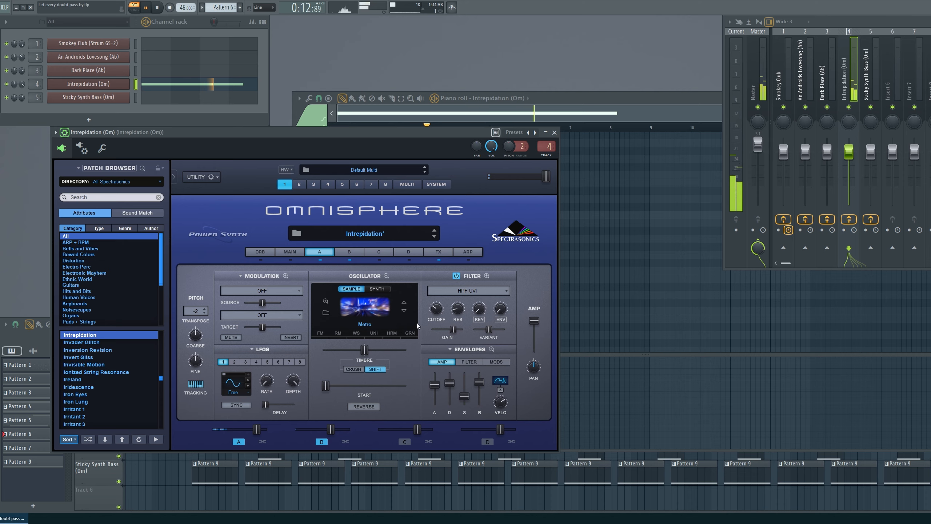
key("space")
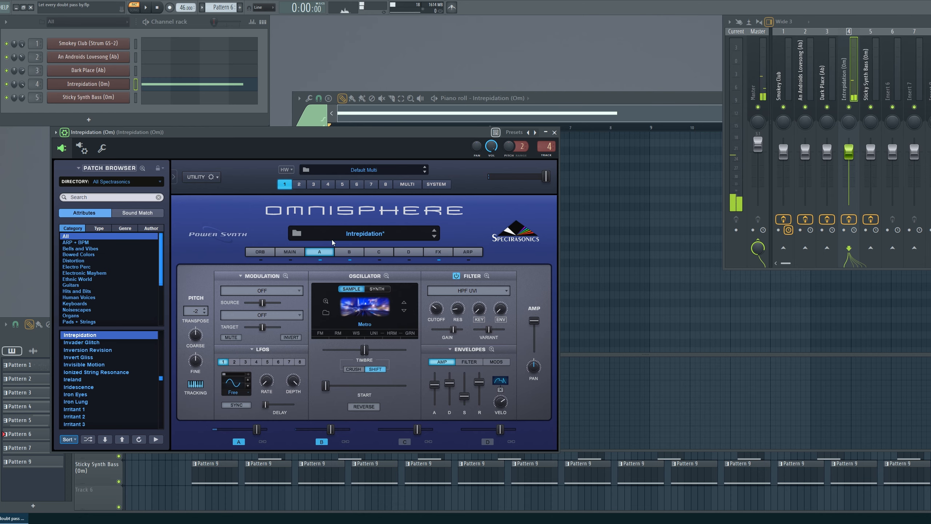
left_click(343, 254)
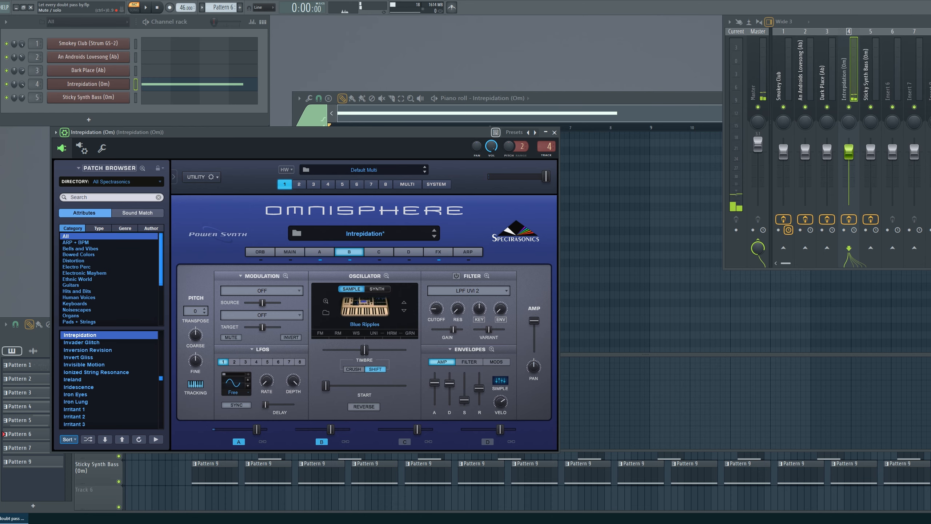
- Examine the Intrepidation track's GlissEQ curve while playing the pattern, and close the equalizer and the Omnisphere instrument
left_click(756, 131)
left_click(756, 131)
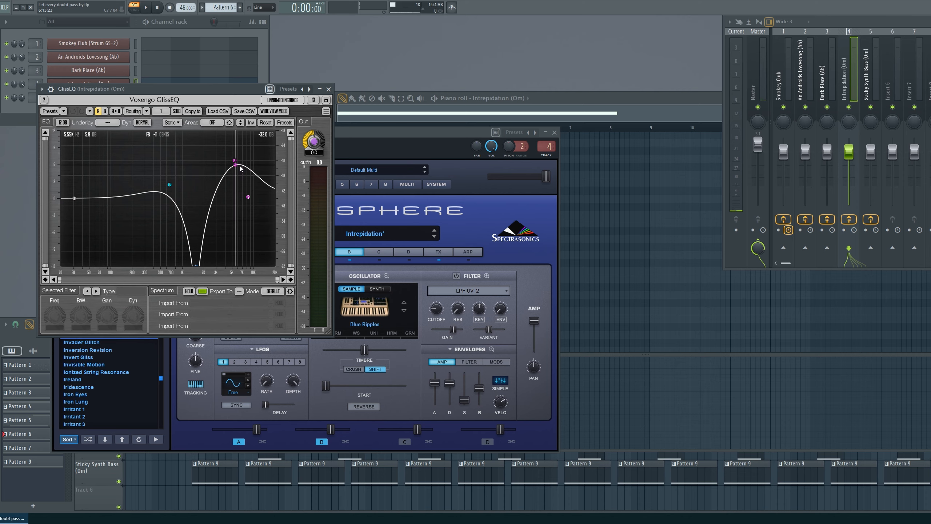
key("space")
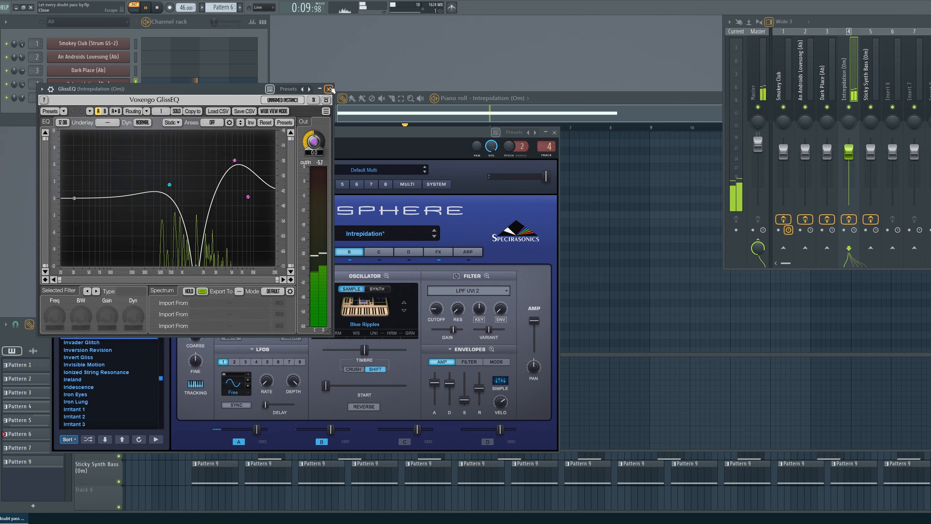
key("space")
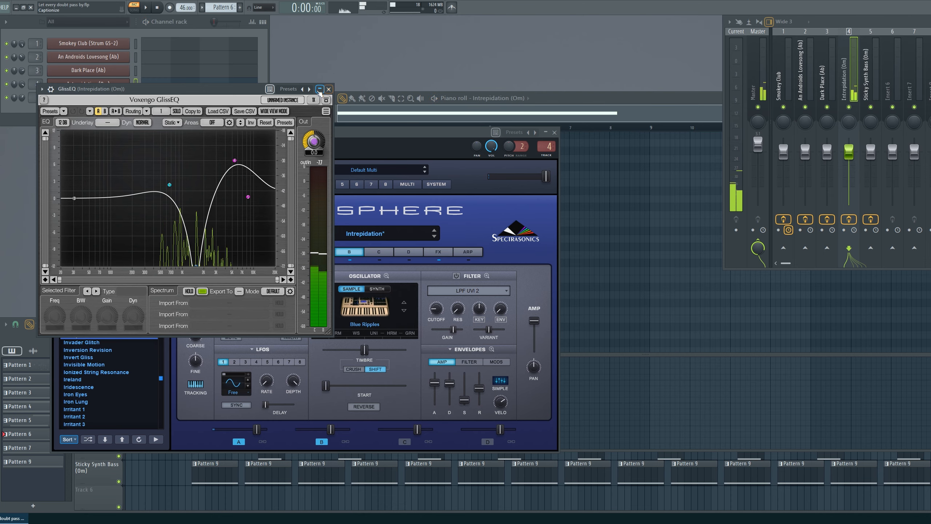
left_click(328, 90)
left_click(554, 133)
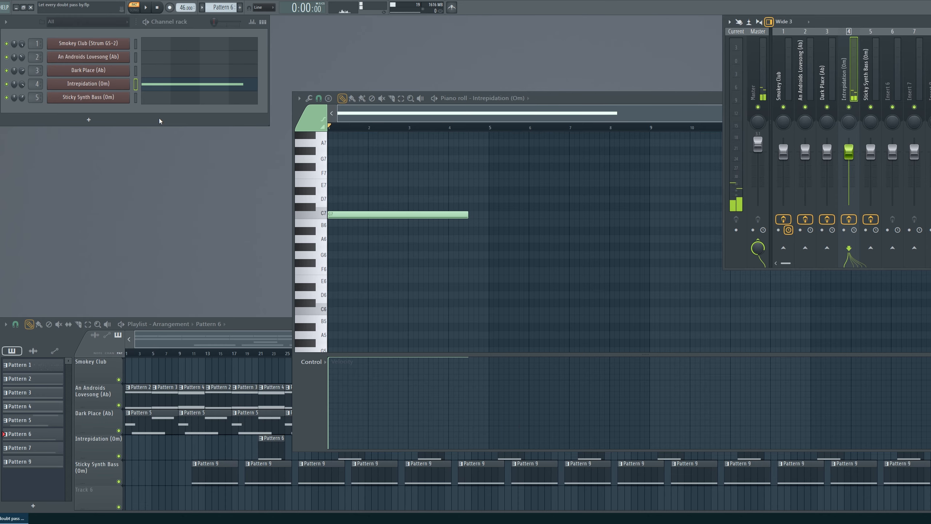
- Select Pattern 9 in the playlist, view the Sticky Synth Bass (Om) channel's Omnisphere patch, and close it
left_click(222, 462)
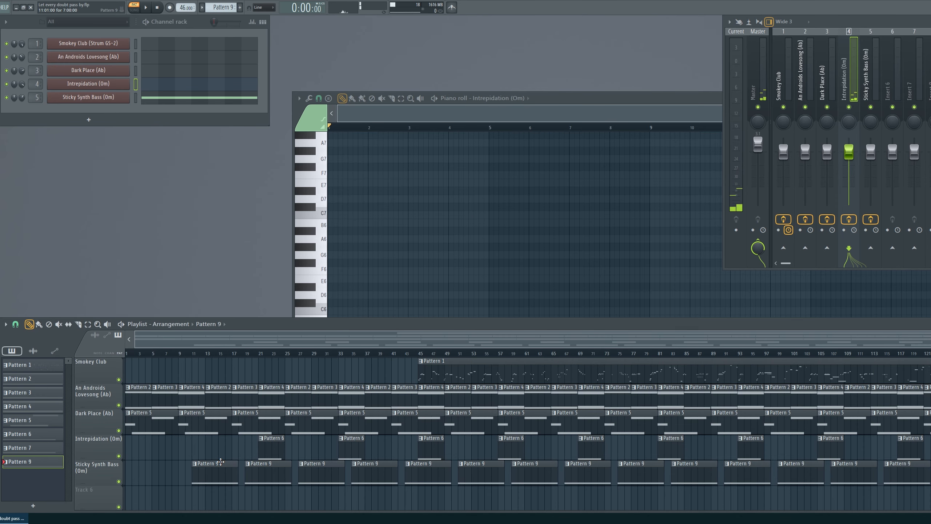
right_click(91, 103)
key("Escape")
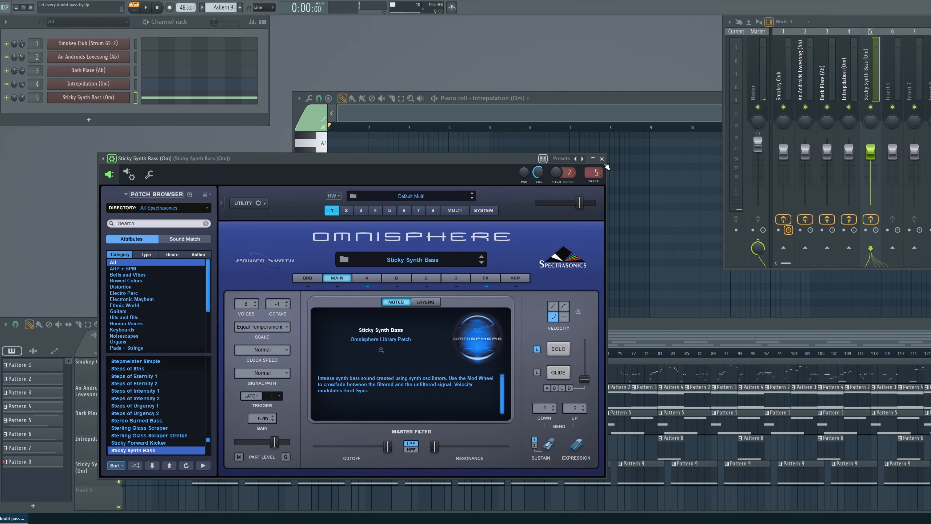
left_click(602, 158)
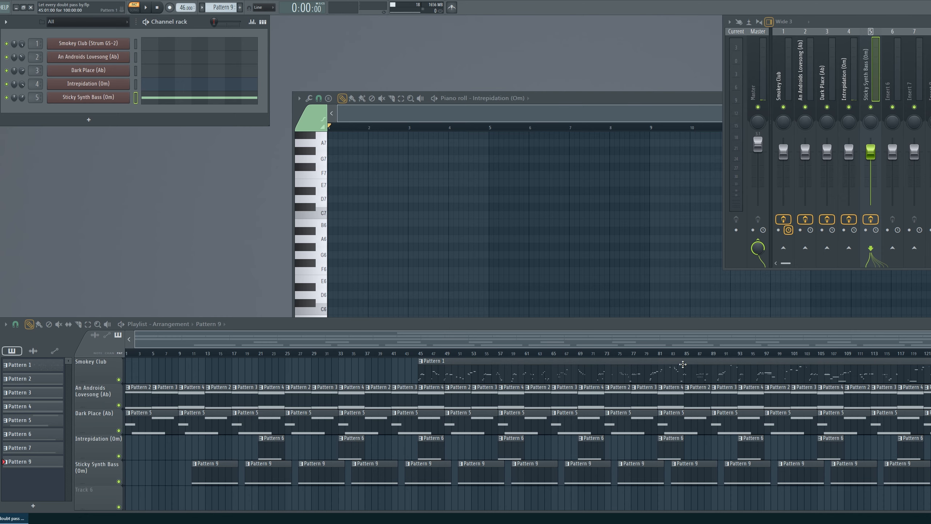
- Play the arrangement from bar 45 and step through the mixer tracks from Intrepidation back to Smokey Club
left_click_drag(741, 341, 703, 341)
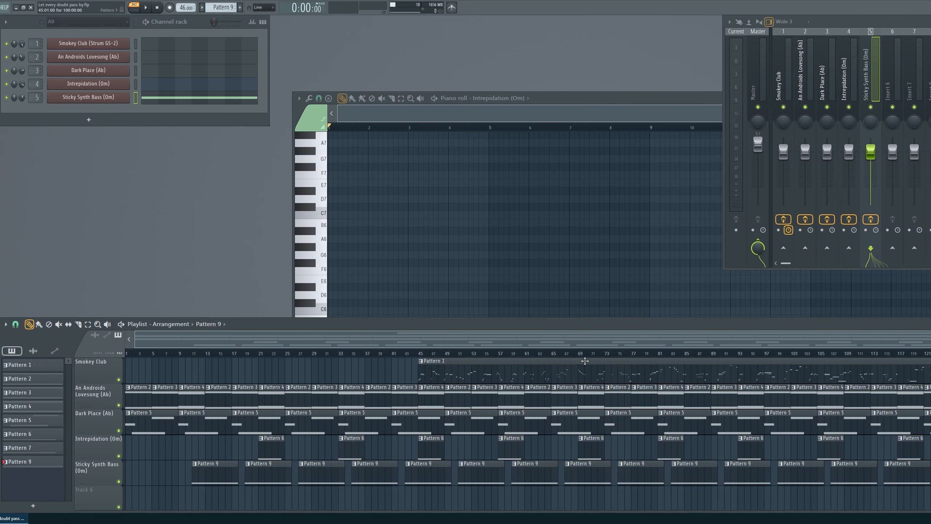
left_click(416, 354)
key("space")
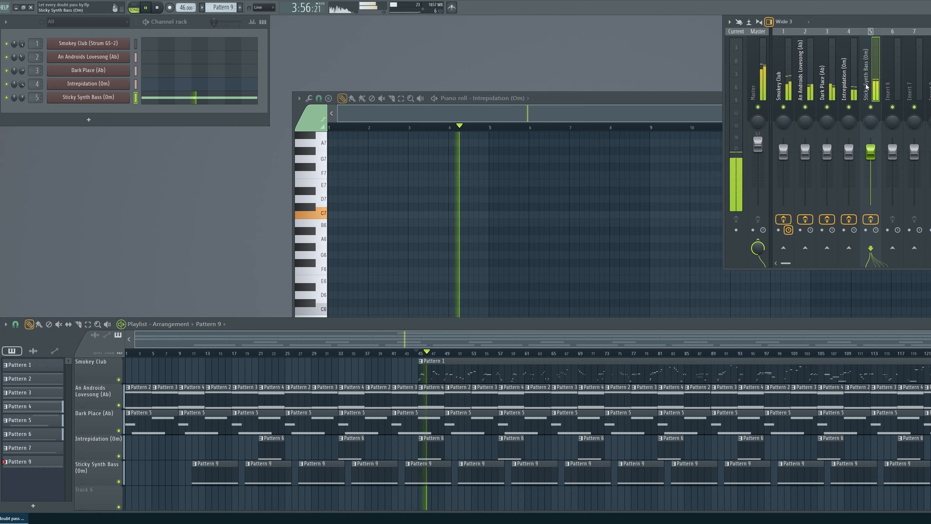
left_click(843, 94)
key("Left")
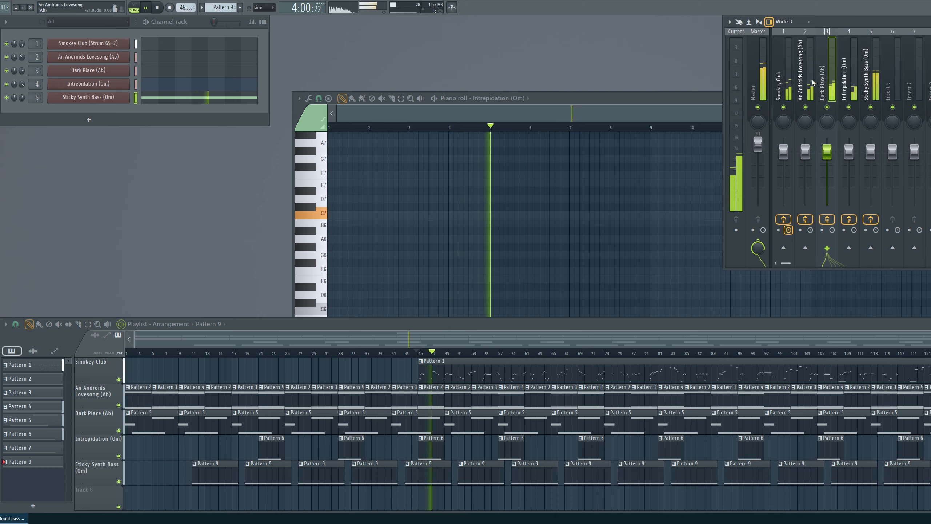
key("Left")
left_click(783, 78)
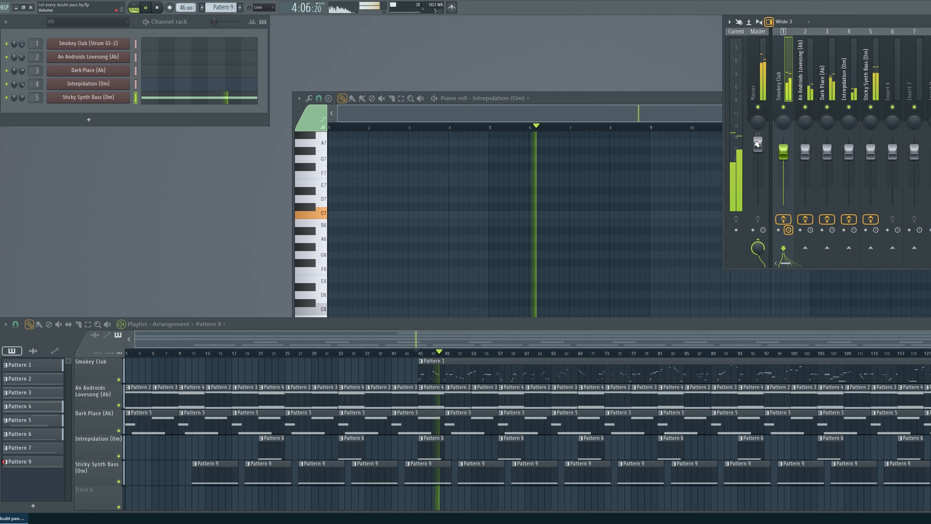
- Lower the master track's volume to the same fader level as the other tracks, and stop playback at the song start
key("Left")
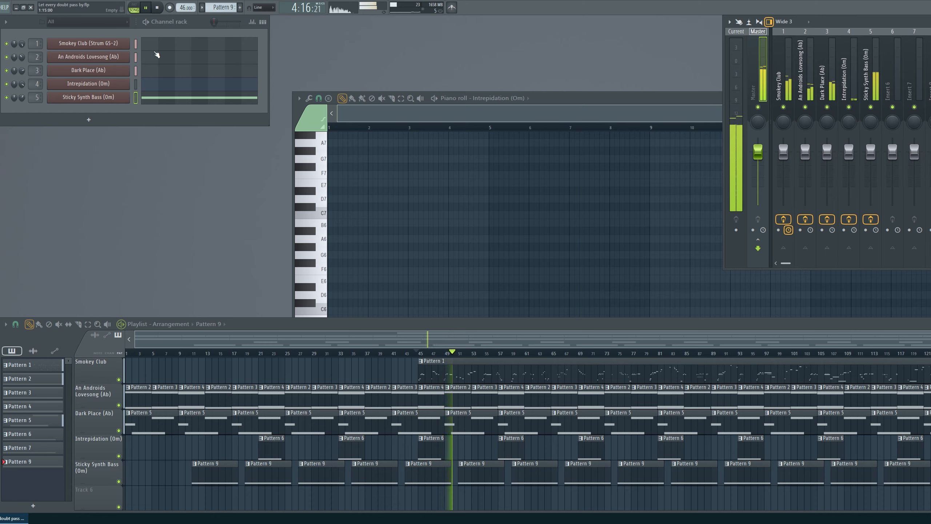
left_click(157, 8)
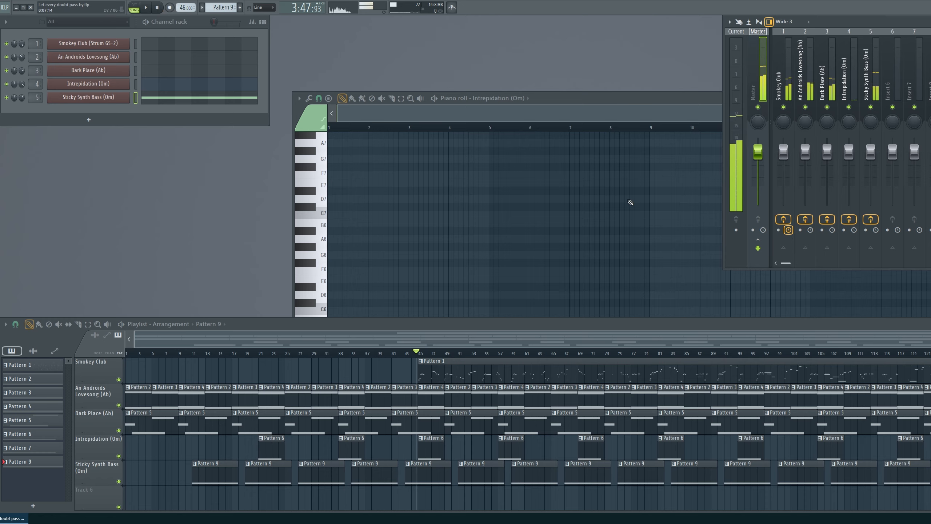
left_click(160, 10)
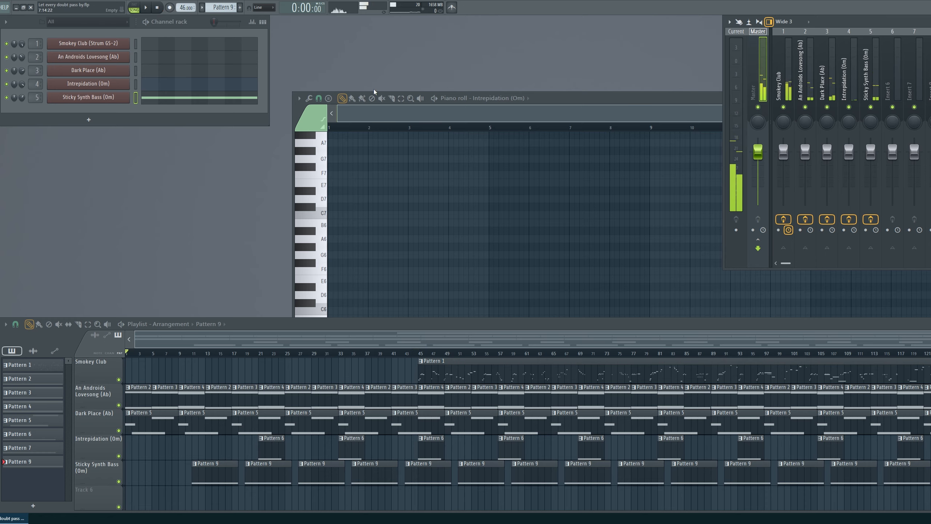
double_click(531, 110)
left_click(258, 338)
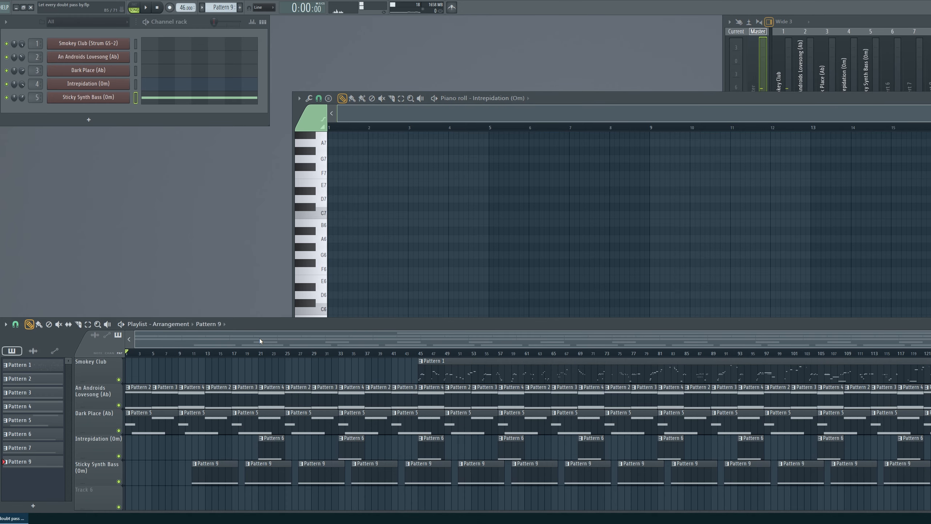